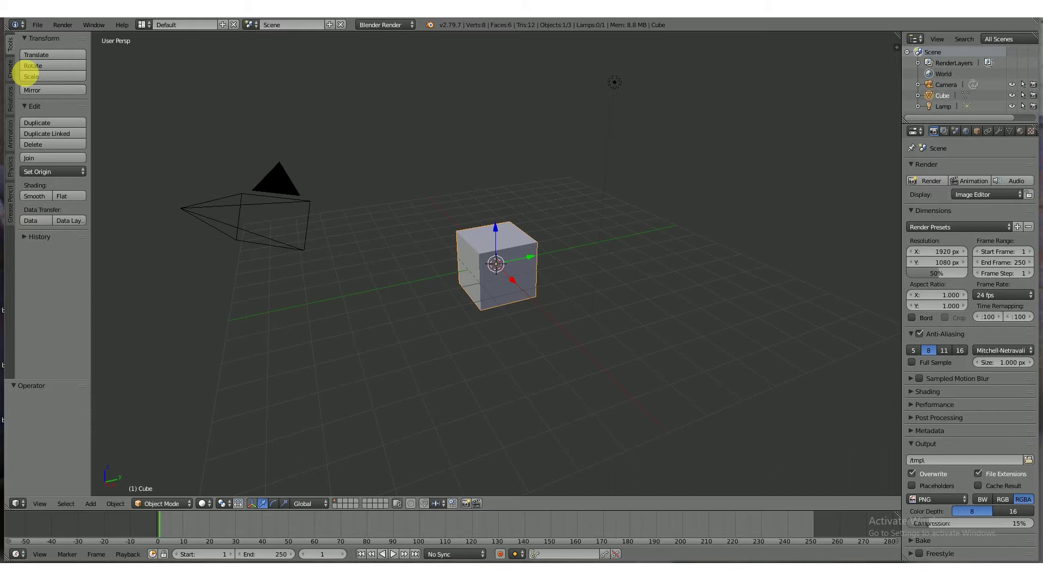
- Make sure Emulate Numpad is enabled in the Input user preferences, save the user settings and close the preferences
{"action": "left_click", "coordinate": [47, 27]}
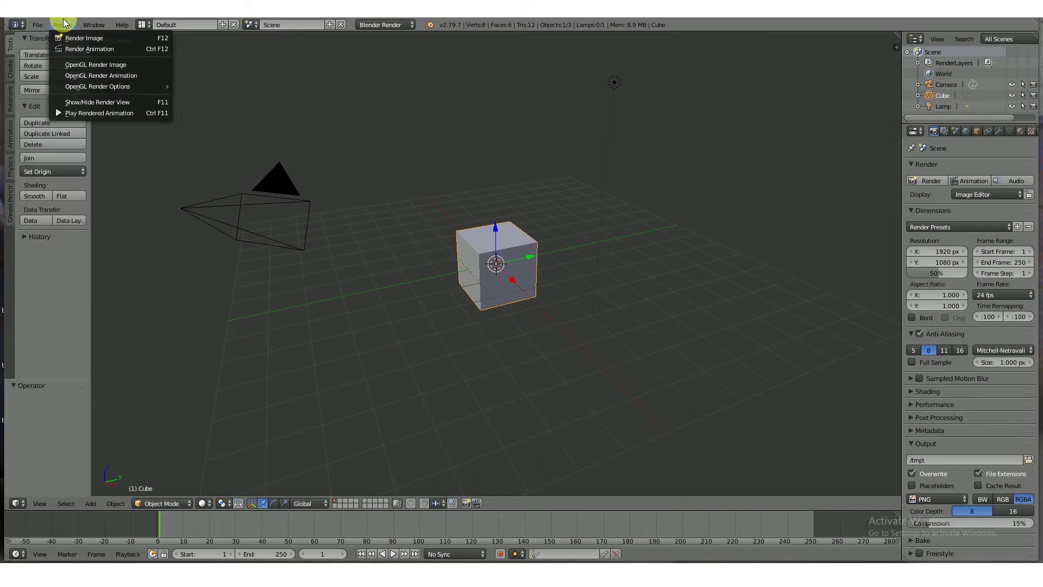
{"action": "left_click", "coordinate": [38, 24]}
{"action": "left_click", "coordinate": [36, 24]}
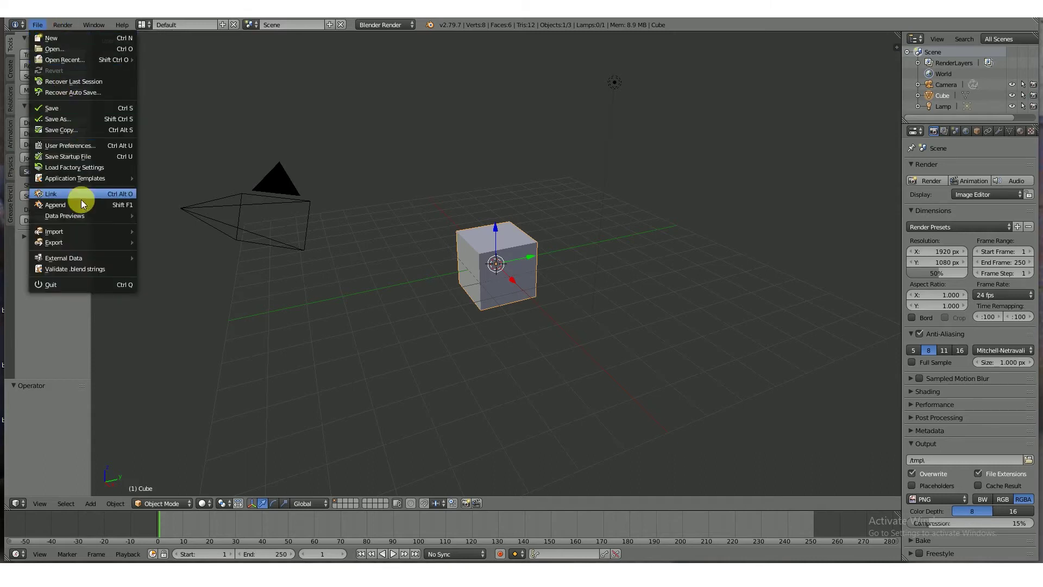
{"action": "left_click", "coordinate": [106, 145]}
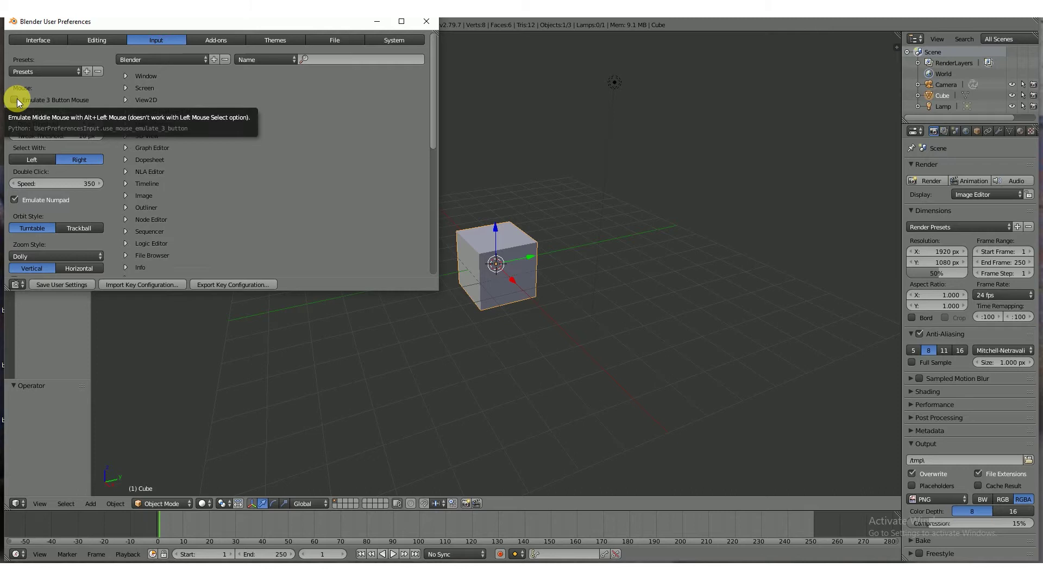
{"action": "scroll", "coordinate": [41, 113], "scroll_direction": "down", "scroll_amount": 3}
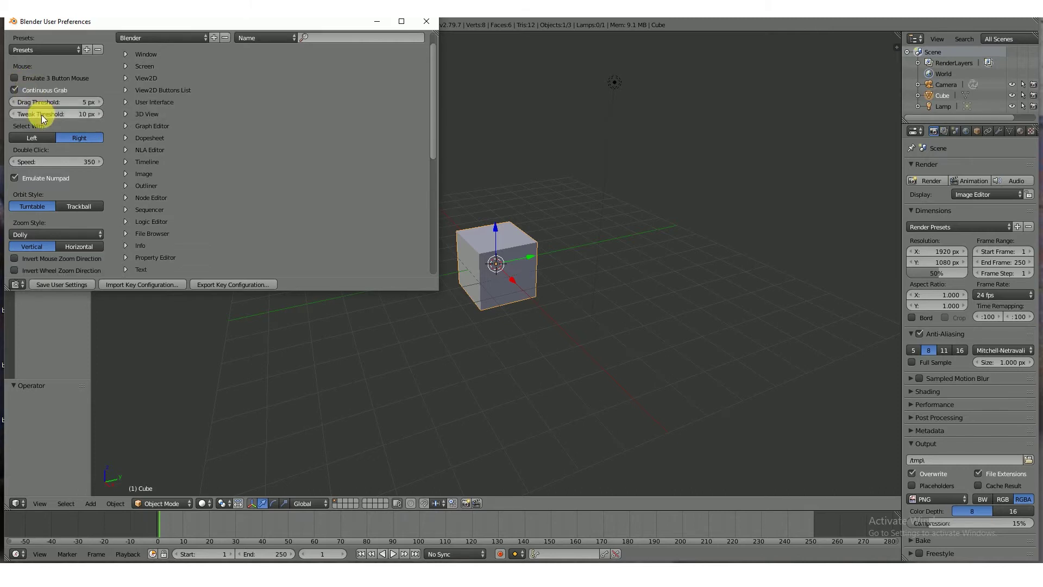
{"action": "left_click", "coordinate": [15, 135]}
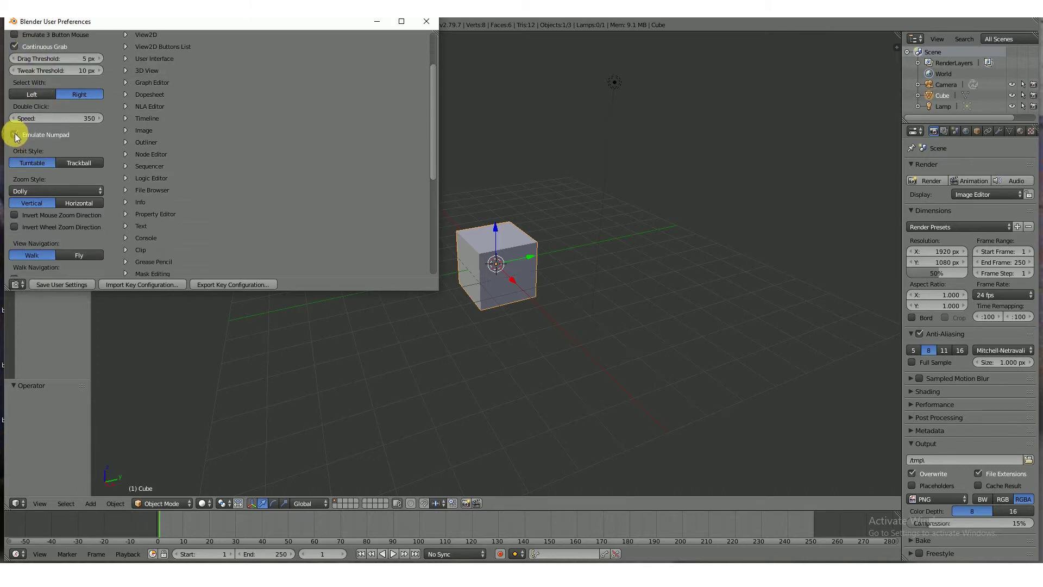
{"action": "left_click", "coordinate": [58, 286]}
{"action": "left_click", "coordinate": [426, 22]}
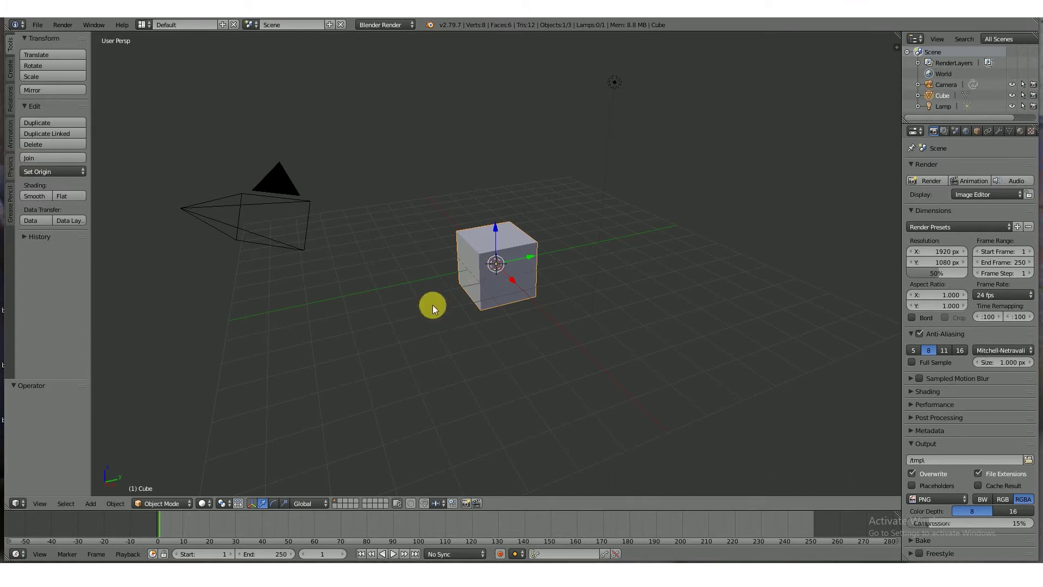
- Set the 3D viewport to the front orthographic view
{"action": "key", "text": "1"}
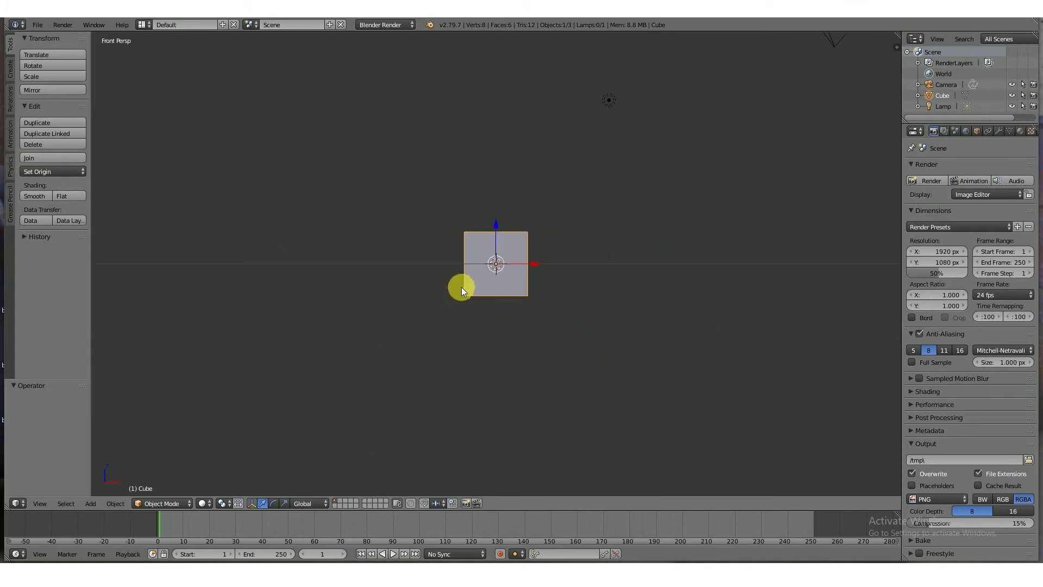
{"action": "key", "text": "3"}
{"action": "key", "text": "1"}
{"action": "key", "text": "5"}
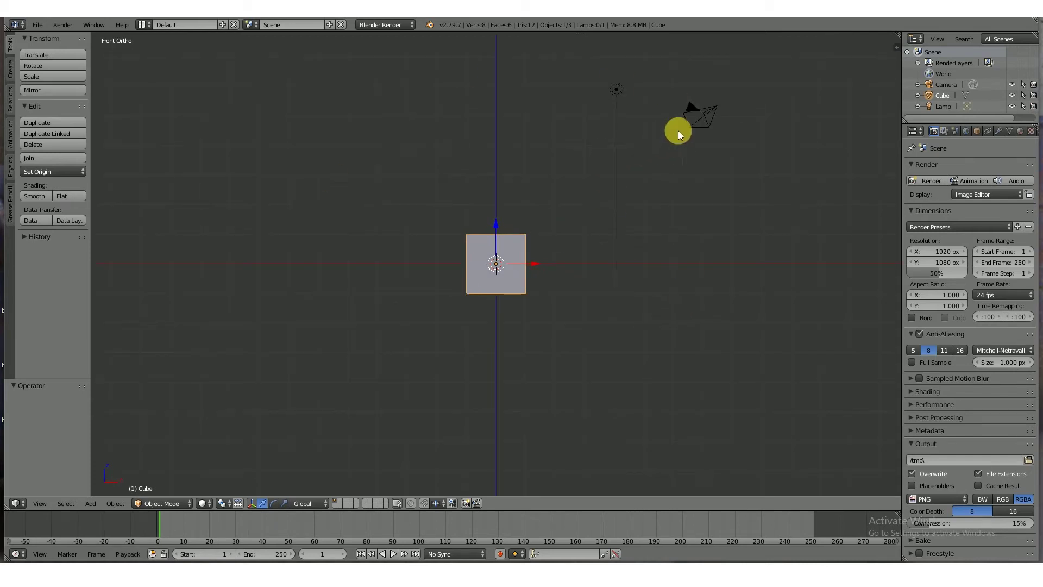
- Delete all default objects from the scene: the cube, camera and lamp
{"action": "key", "text": "a"}
{"action": "key", "text": "a"}
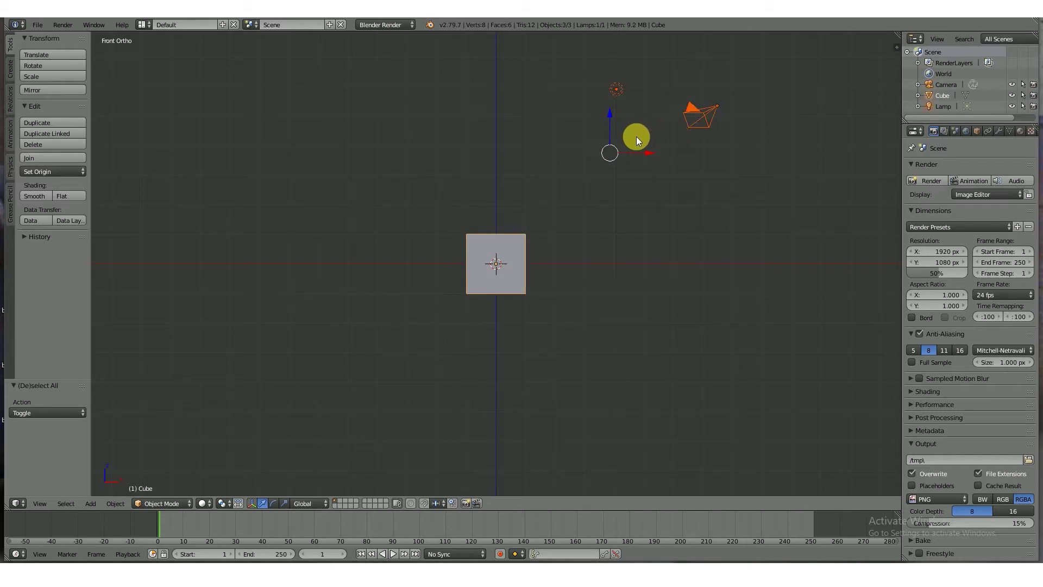
{"action": "key", "text": "x"}
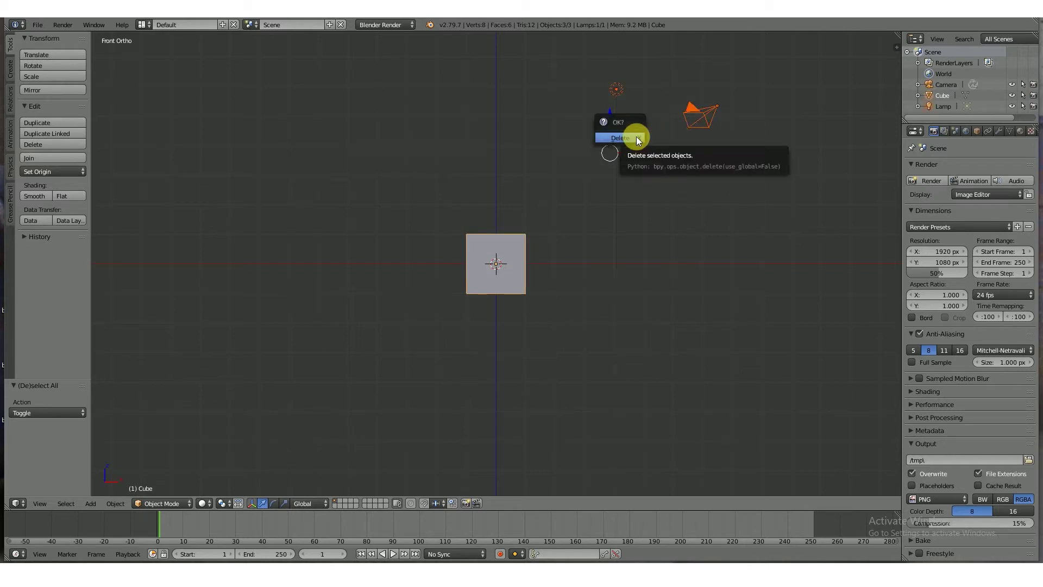
{"action": "left_click", "coordinate": [637, 136]}
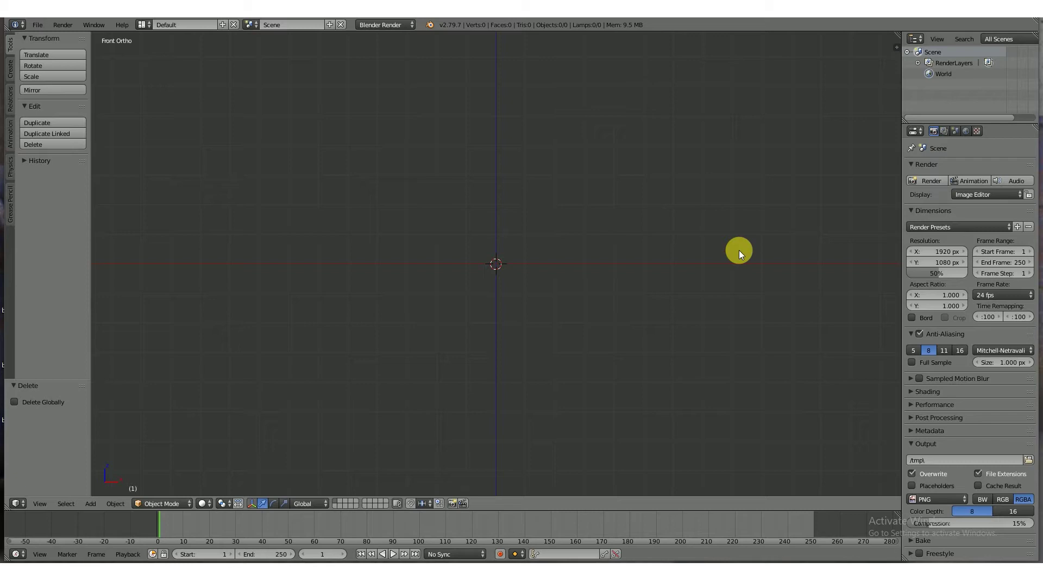
- Show the 3D view's properties sidebar and inspect its Background Images section
{"action": "key", "text": "n"}
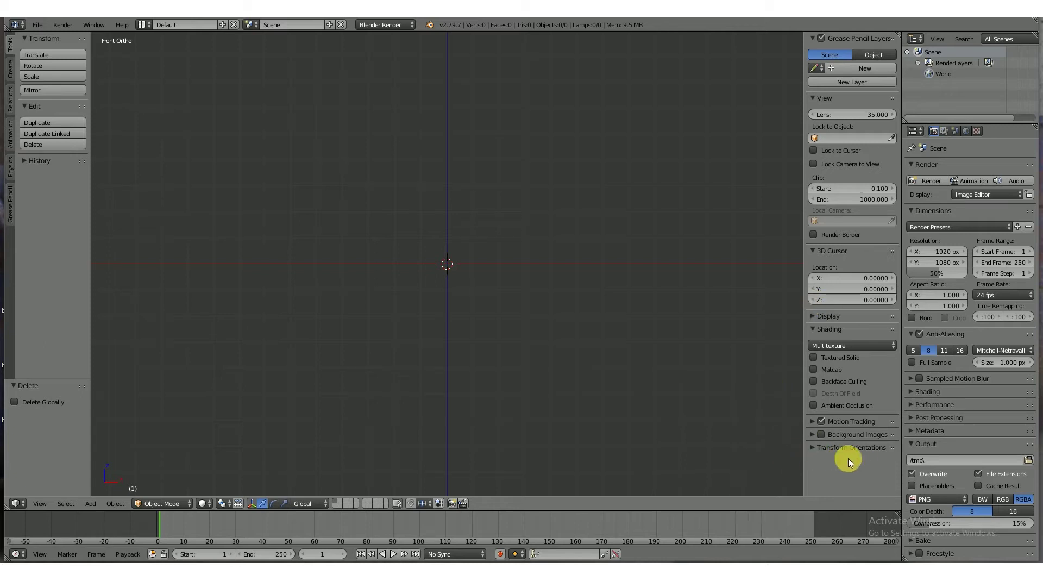
{"action": "left_click", "coordinate": [813, 436]}
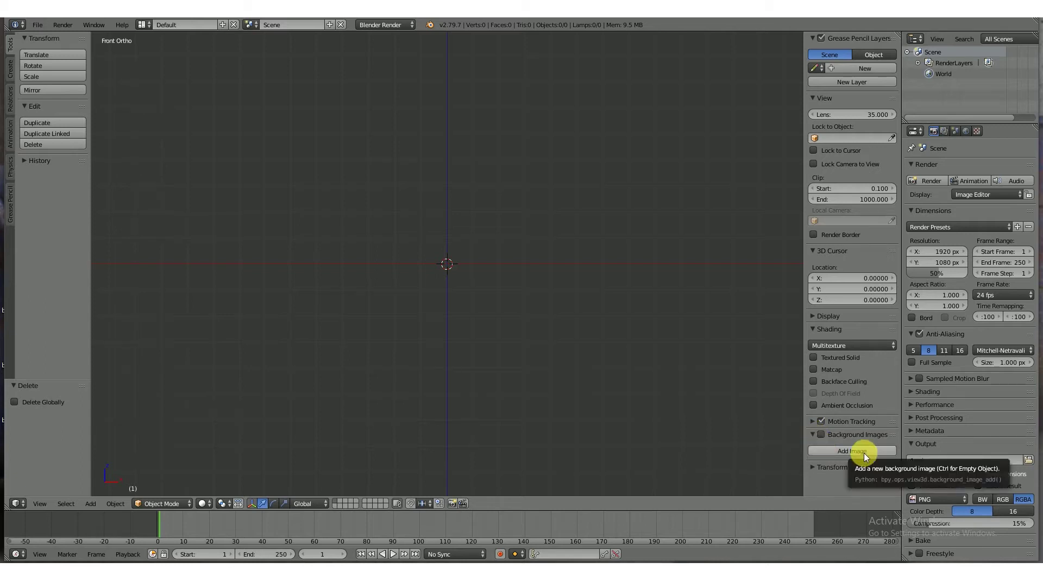
{"action": "left_click", "coordinate": [812, 434]}
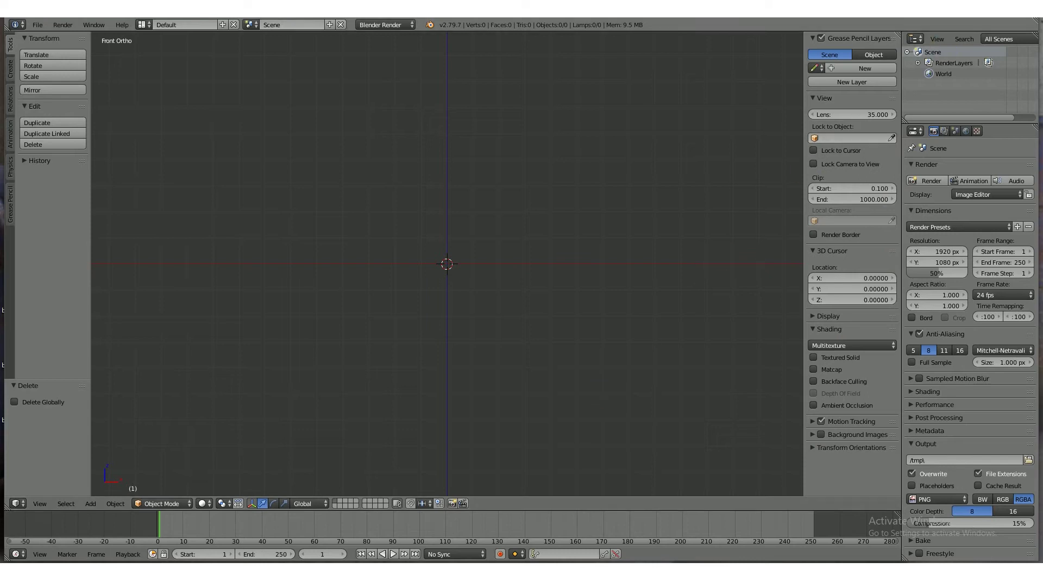
- Switch to File Explorer and open the "tutorial reef" folder on the Desktop
{"action": "key", "text": "alt+Tab"}
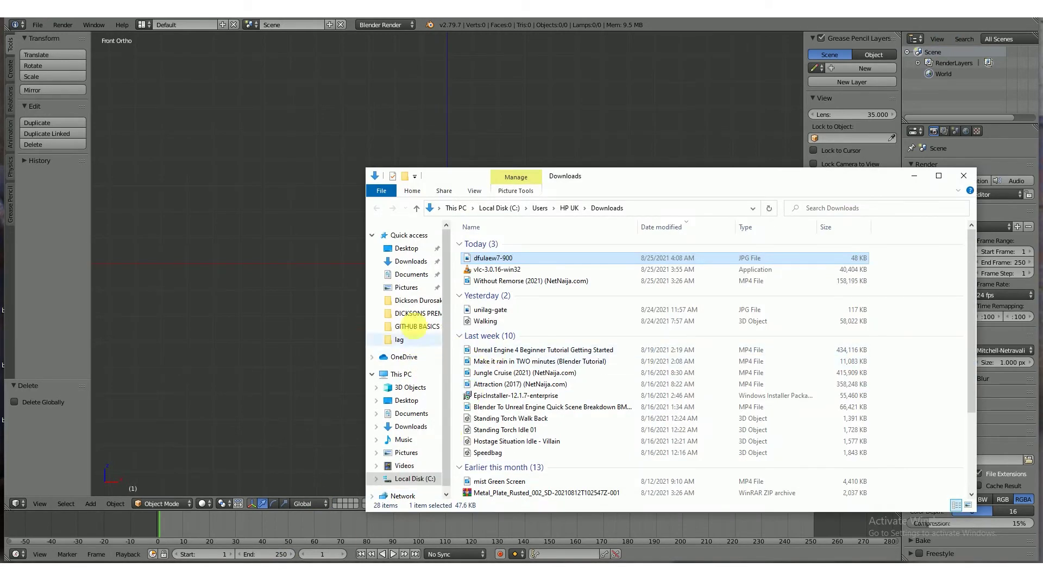
{"action": "left_click", "coordinate": [406, 248]}
{"action": "scroll", "coordinate": [554, 404], "scroll_direction": "down", "scroll_amount": 3}
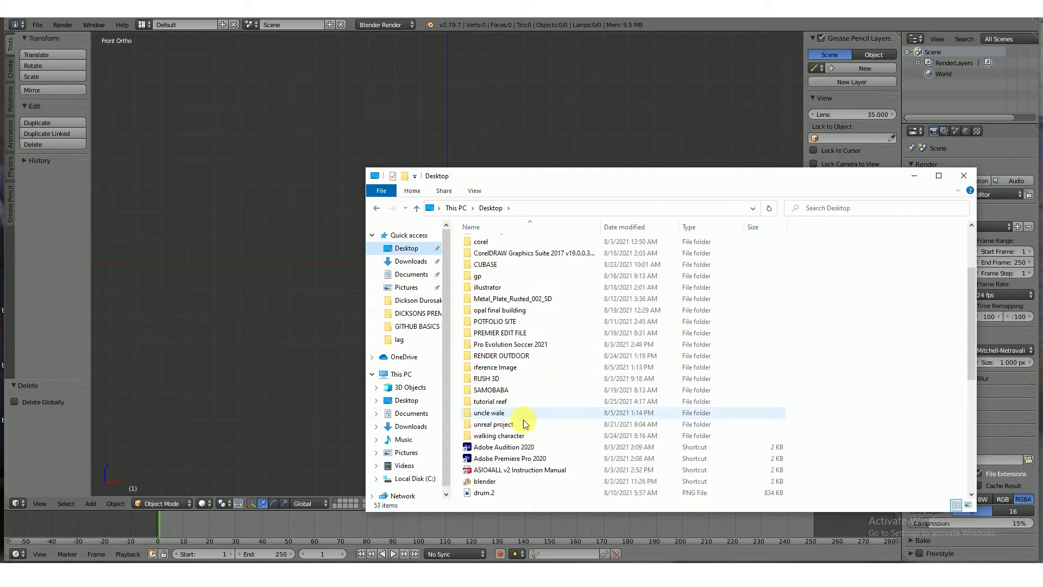
{"action": "scroll", "coordinate": [498, 391], "scroll_direction": "up", "scroll_amount": 3}
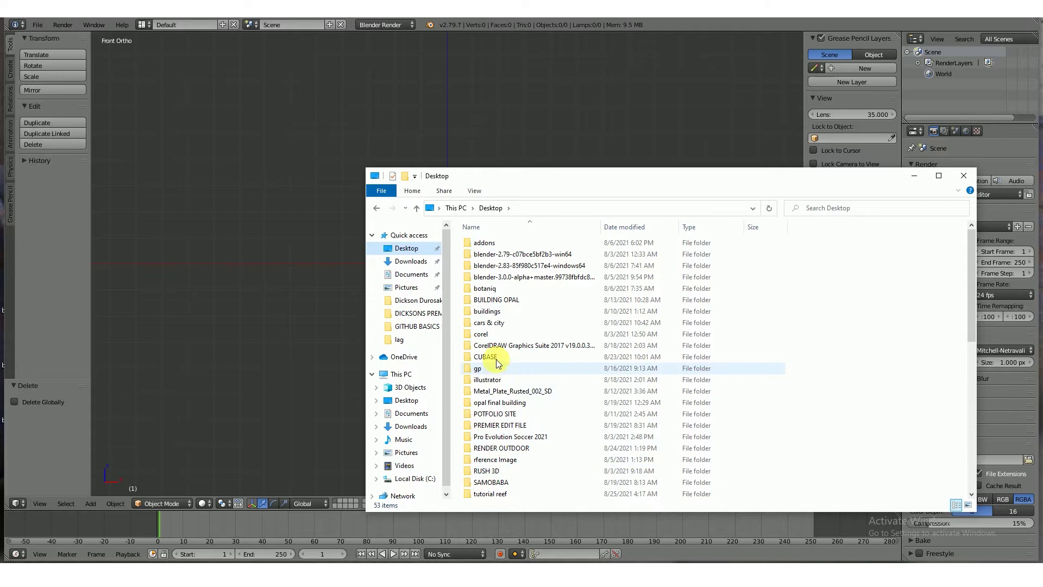
{"action": "scroll", "coordinate": [499, 353], "scroll_direction": "down", "scroll_amount": 5}
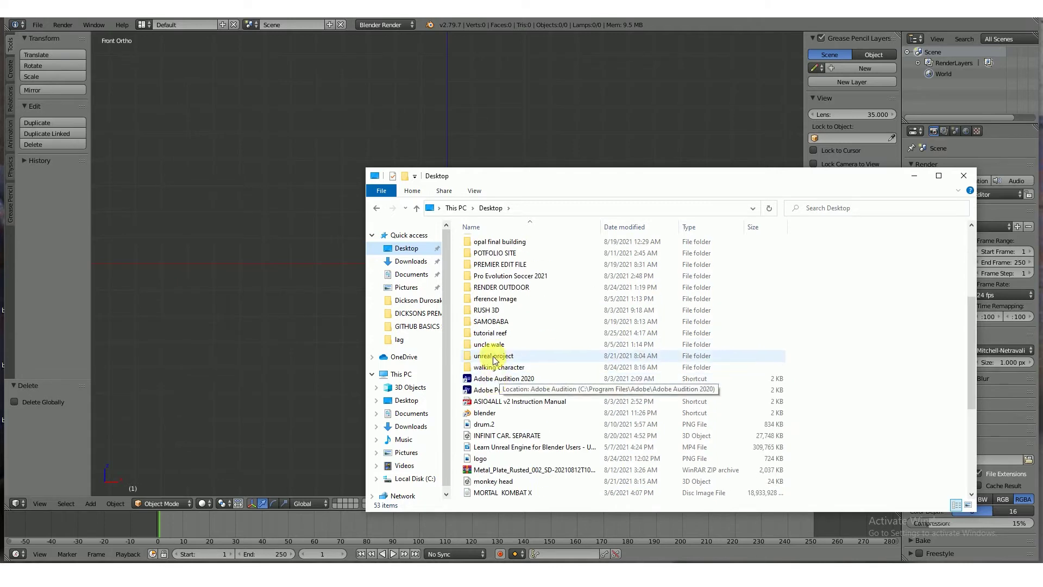
{"action": "left_click", "coordinate": [492, 333]}
{"action": "double_click", "coordinate": [492, 335]}
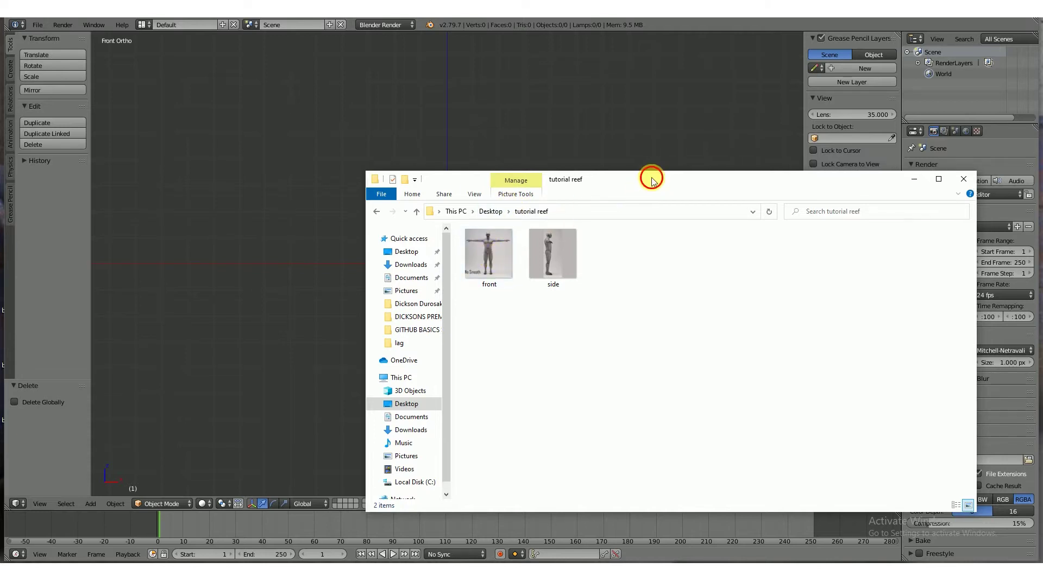
- Add the front and side images from the folder to the Blender 3D view as background images, and return to Blender
{"action": "left_click_drag", "start_coordinate": [652, 175], "coordinate": [867, 179]}
{"action": "left_click_drag", "start_coordinate": [699, 256], "coordinate": [457, 266]}
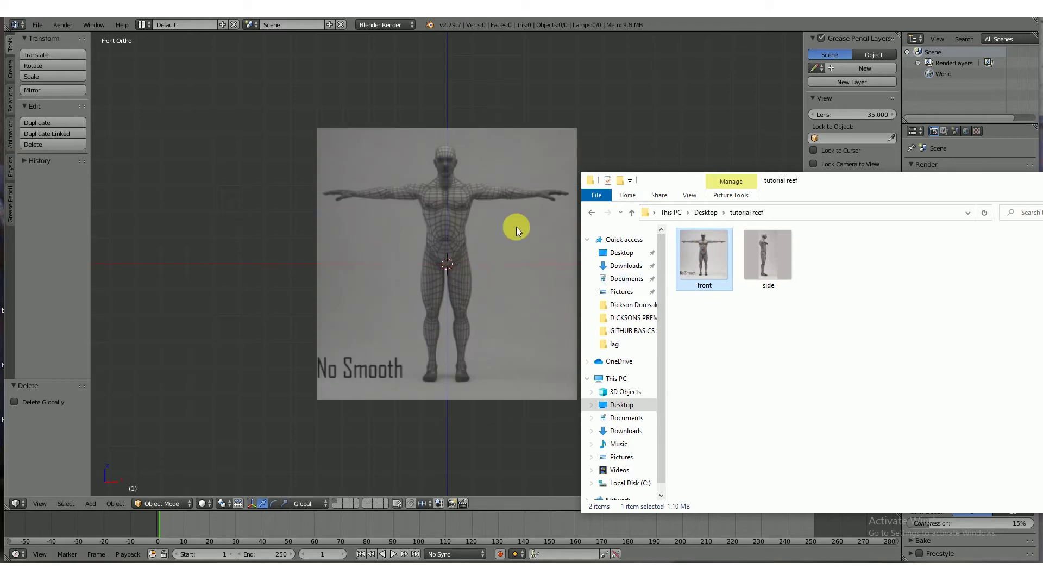
{"action": "left_click", "coordinate": [775, 273]}
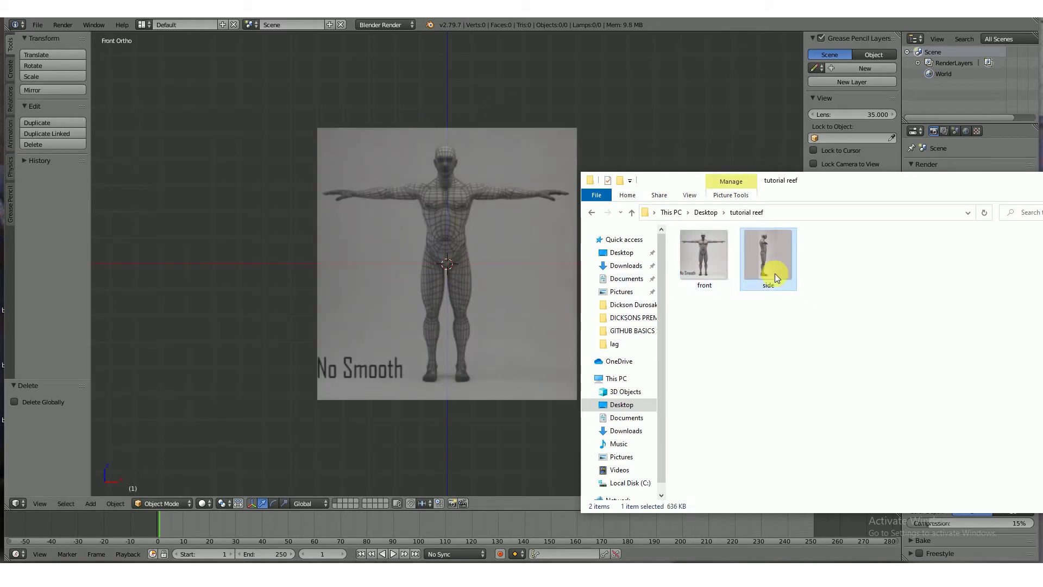
{"action": "left_click_drag", "start_coordinate": [775, 265], "coordinate": [460, 277]}
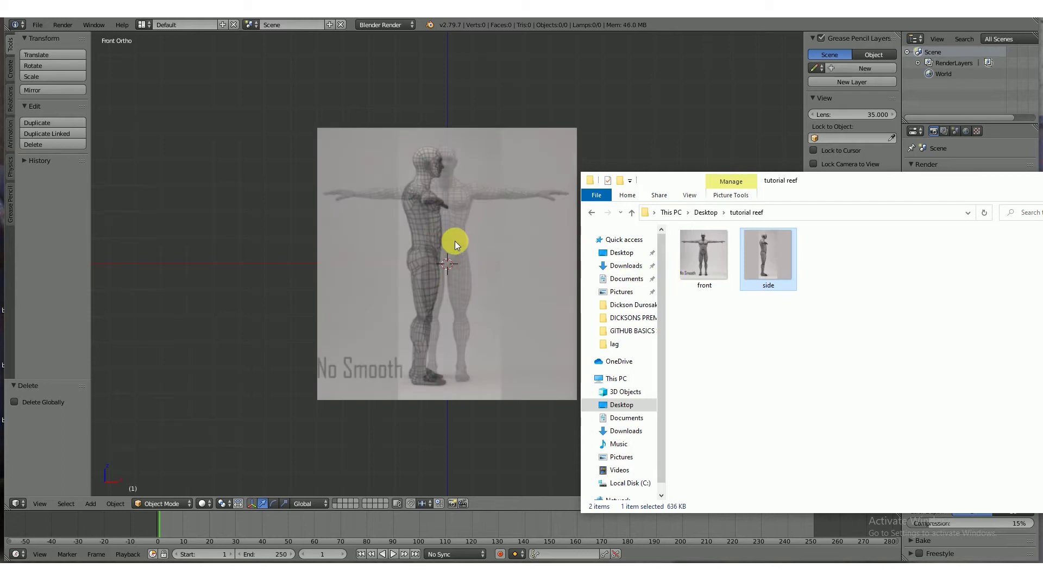
{"action": "left_click_drag", "start_coordinate": [1001, 181], "coordinate": [806, 227]}
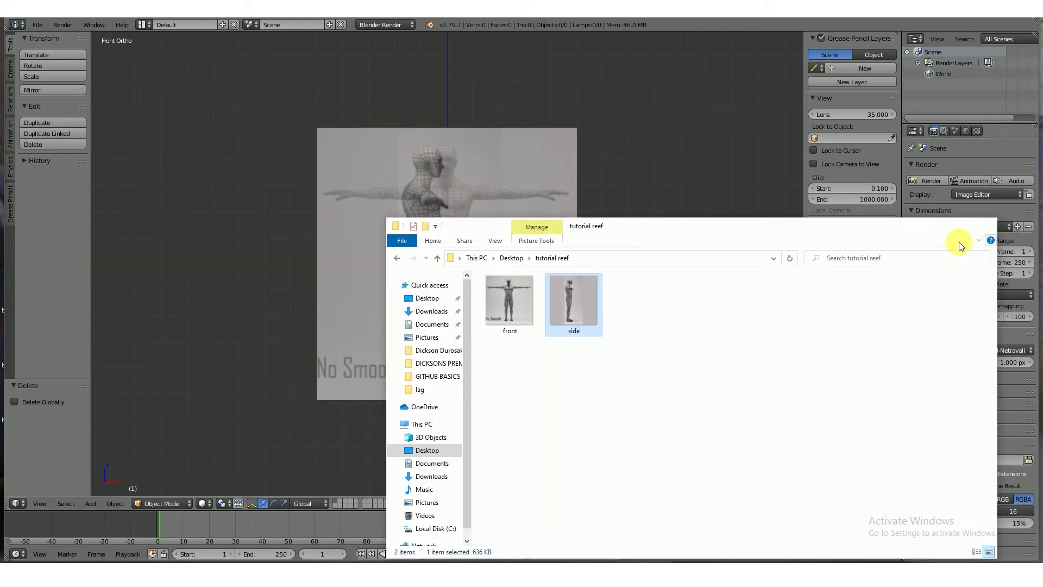
{"action": "left_click", "coordinate": [438, 261]}
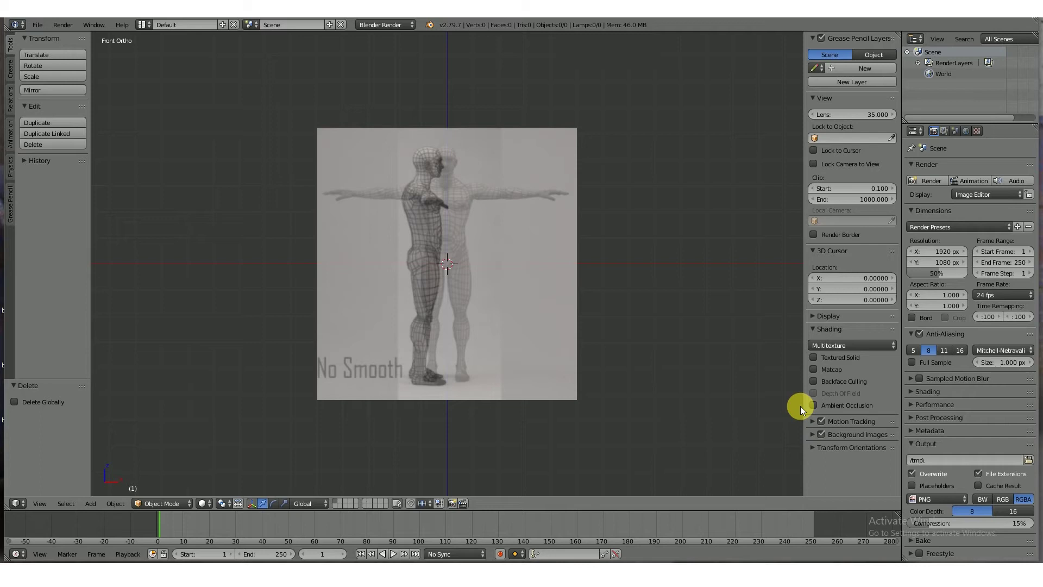
- Expand the Background Images settings and compare the overlapping front and side figures around the heads and shoulders
{"action": "scroll", "coordinate": [444, 119], "scroll_direction": "up", "scroll_amount": 3}
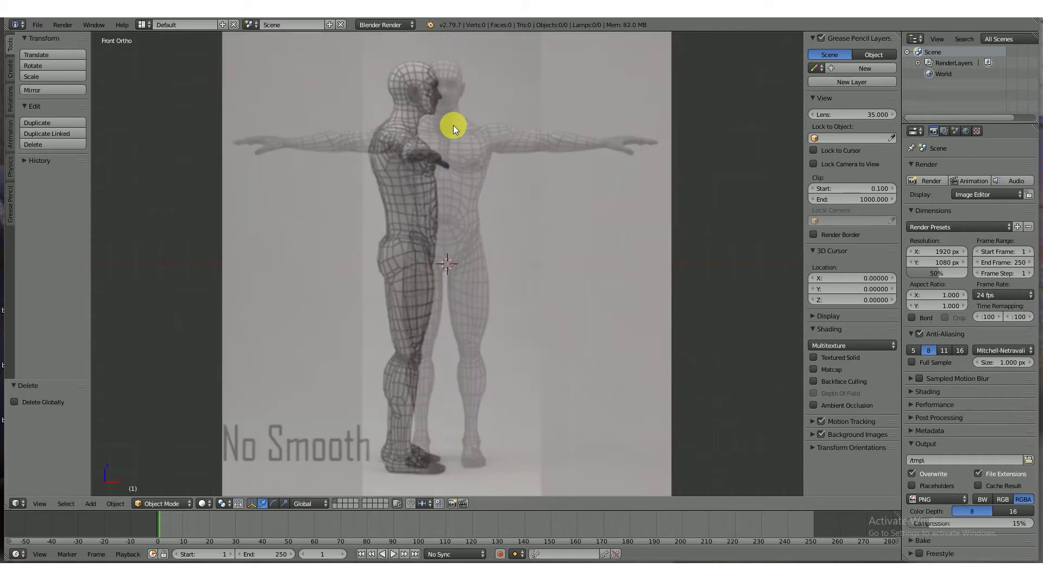
{"action": "left_click", "coordinate": [814, 433]}
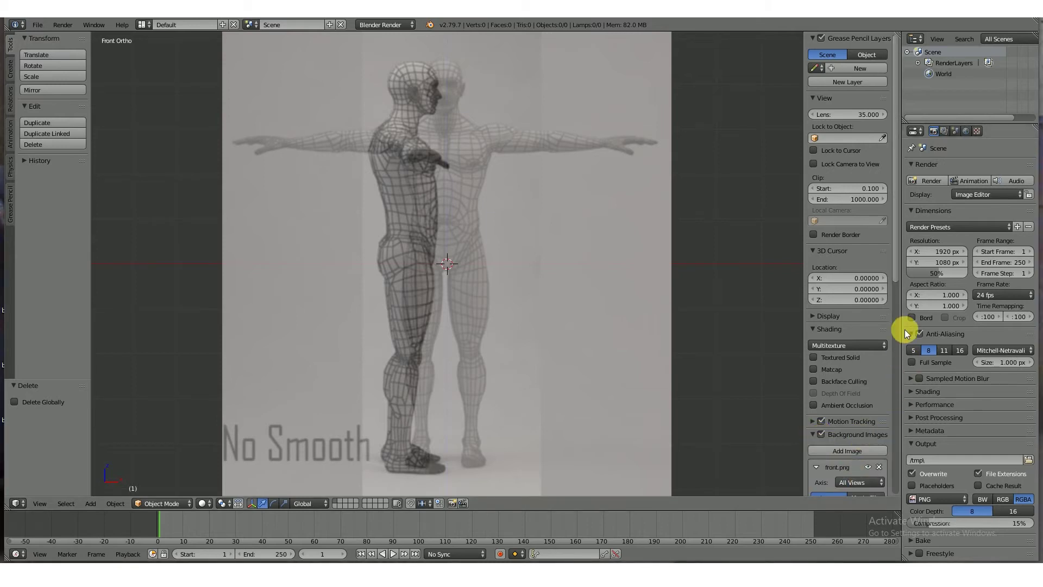
{"action": "scroll", "coordinate": [897, 326], "scroll_direction": "down", "scroll_amount": 5}
{"action": "scroll", "coordinate": [891, 359], "scroll_direction": "down", "scroll_amount": 2}
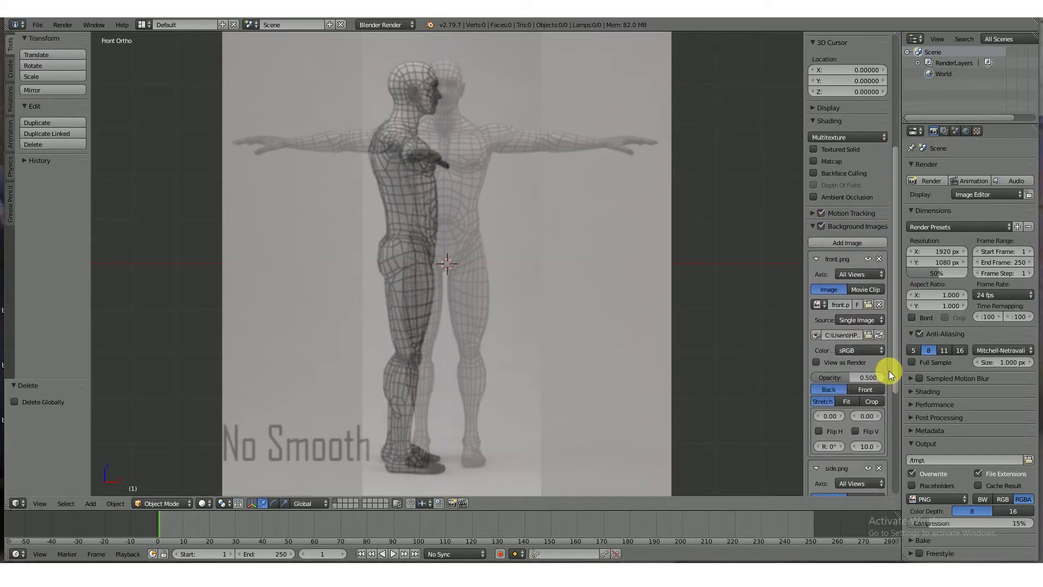
{"action": "scroll", "coordinate": [458, 158], "scroll_direction": "up", "scroll_amount": 2}
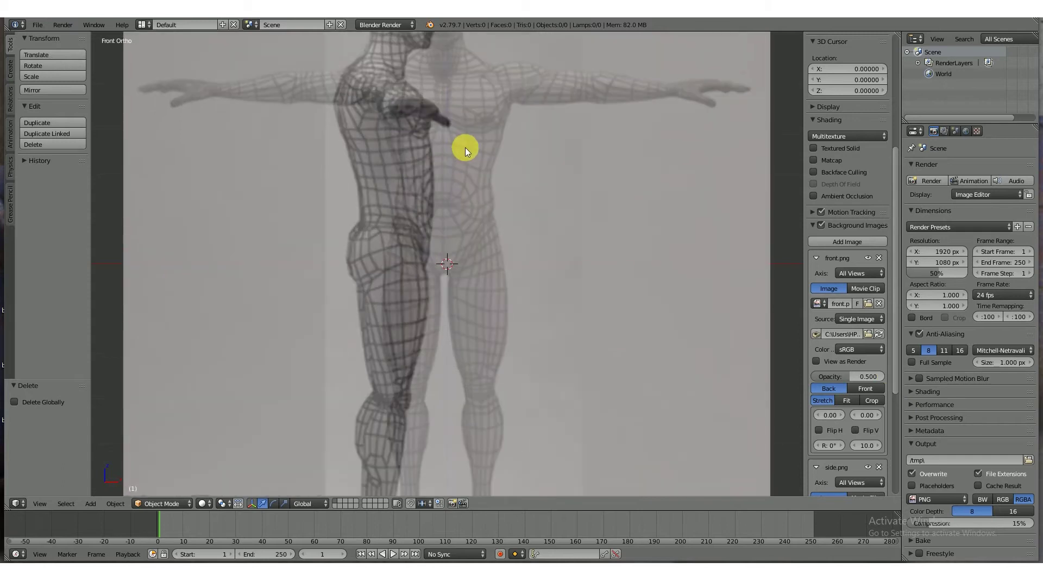
{"action": "middle_click_drag", "start_coordinate": [468, 148], "coordinate": [475, 364], "text": "shift"}
{"action": "scroll", "coordinate": [474, 303], "scroll_direction": "up", "scroll_amount": 2}
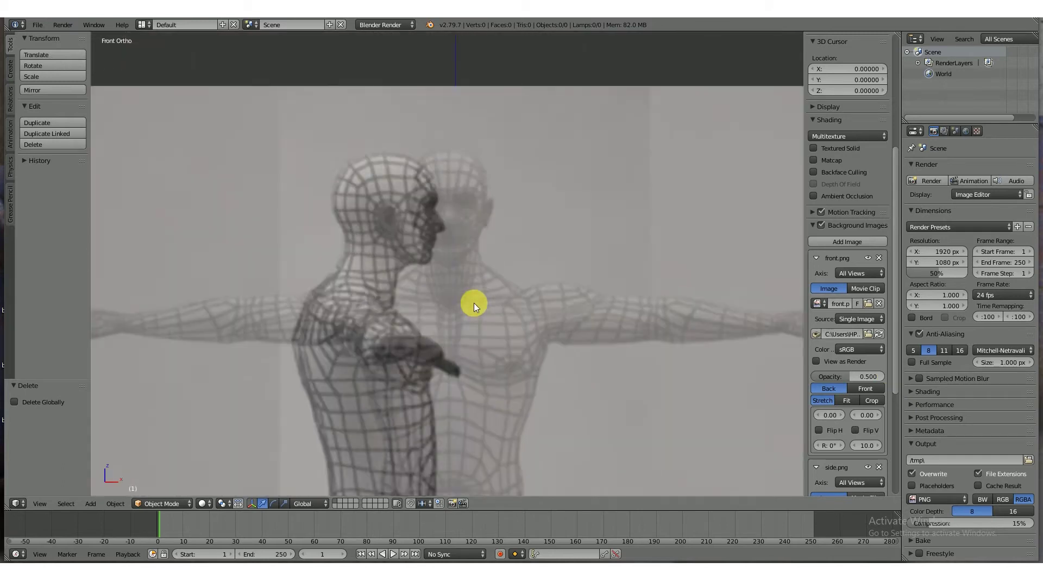
{"action": "scroll", "coordinate": [474, 302], "scroll_direction": "up", "scroll_amount": 2}
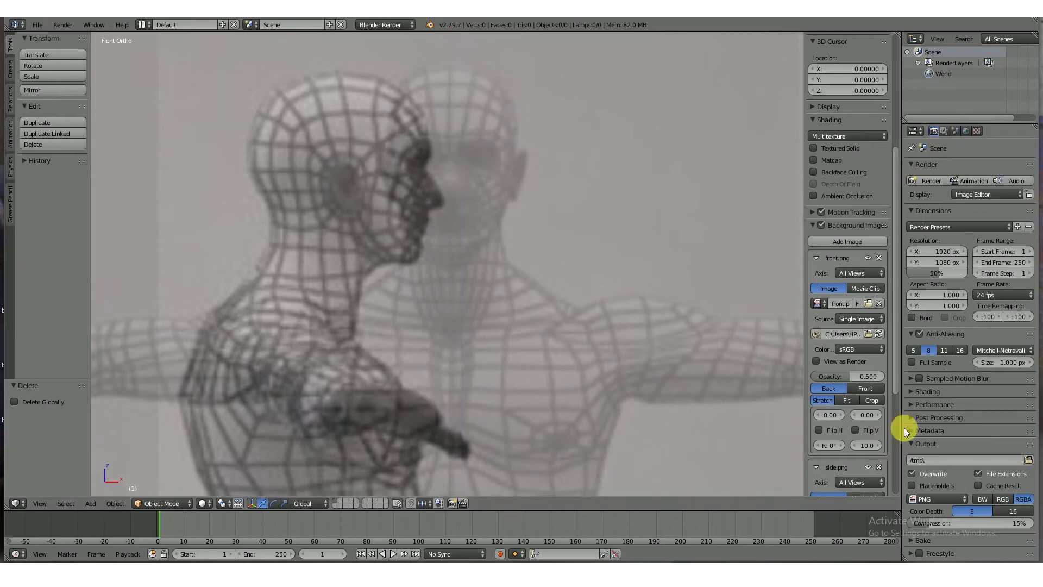
- Try a 0.10 vertical offset on the front.png background image, and set its horizontal offset to 0.10
{"action": "left_click", "coordinate": [878, 414]}
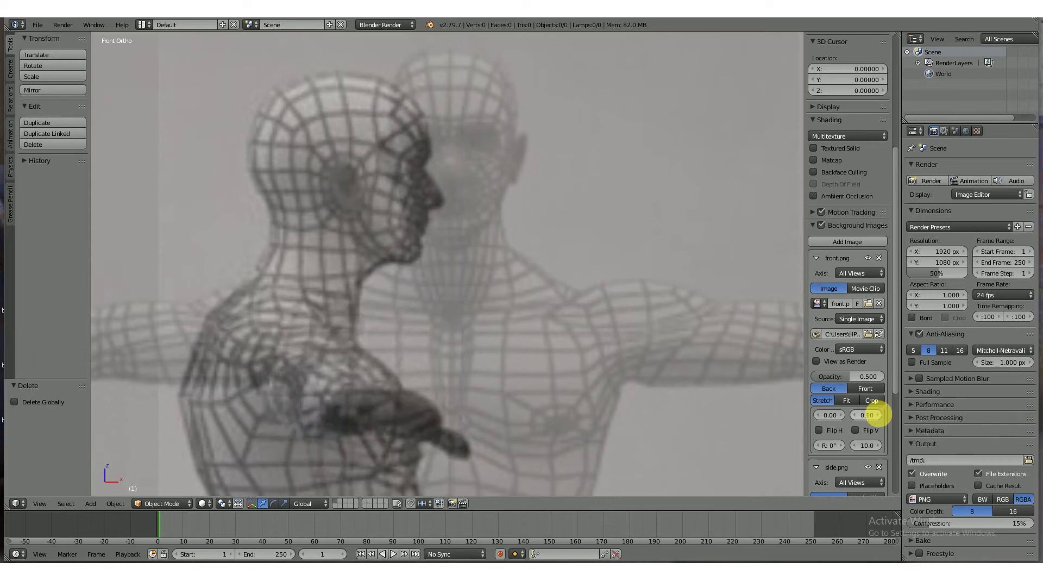
{"action": "left_click", "coordinate": [853, 414]}
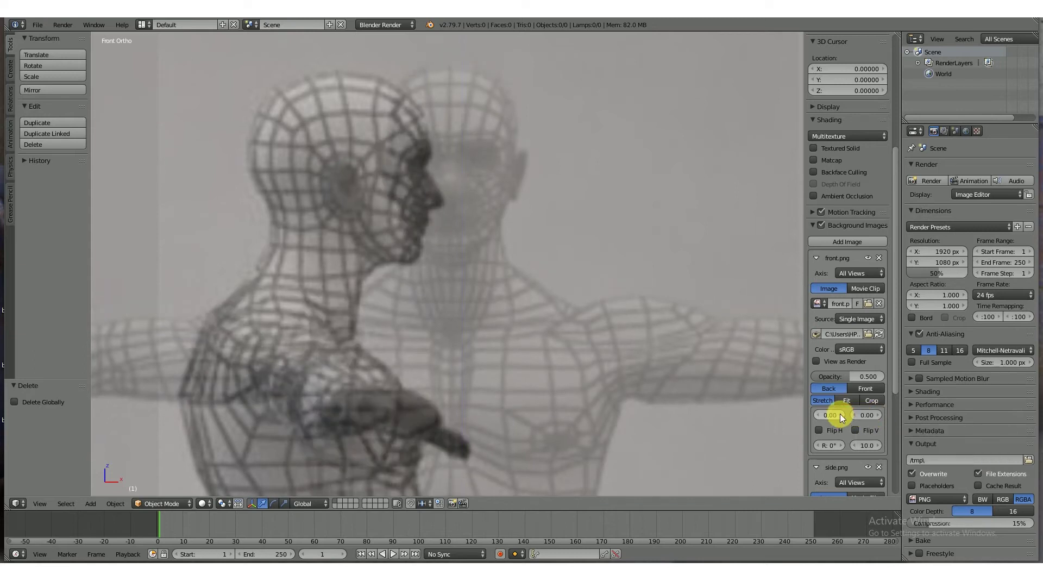
{"action": "left_click", "coordinate": [843, 415]}
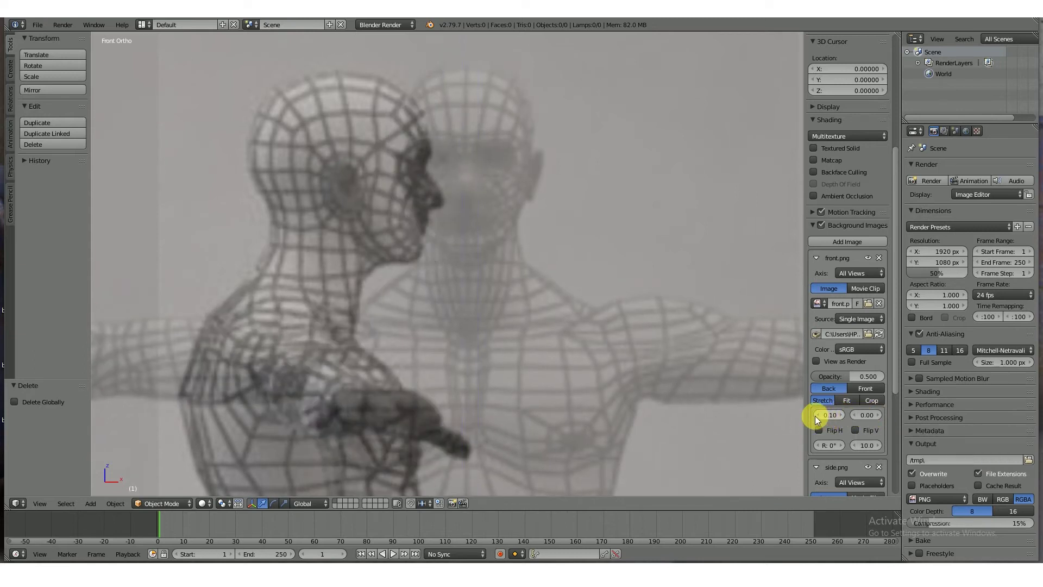
{"action": "left_click", "coordinate": [816, 415]}
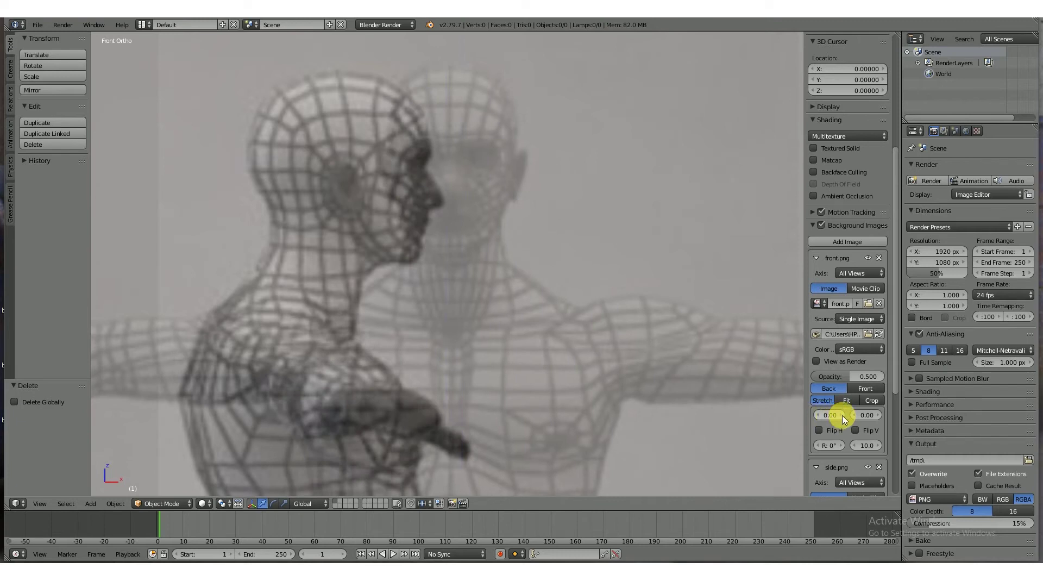
{"action": "left_click", "coordinate": [842, 415]}
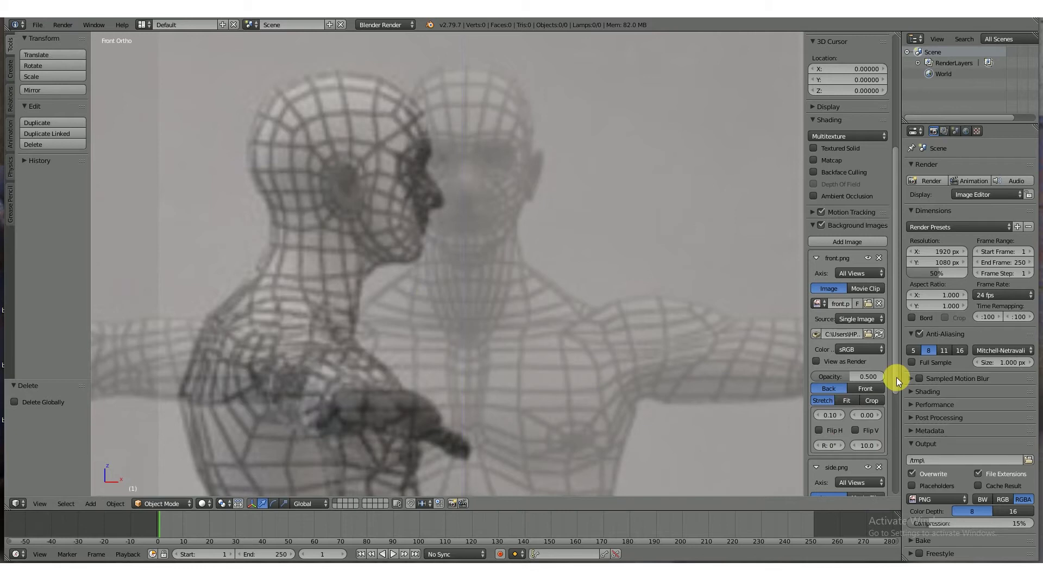
- Set the side.png background image's horizontal offset to 0.90 and vertical offset to 0.10, checking its alignment with the front figure
{"action": "left_click_drag", "start_coordinate": [895, 377], "coordinate": [906, 493]}
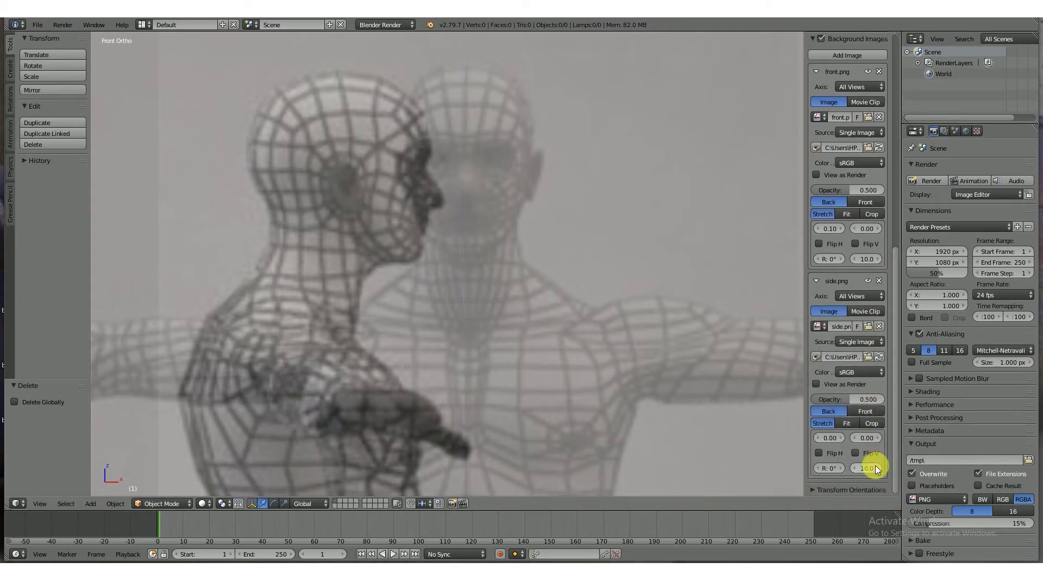
{"action": "left_click_drag", "start_coordinate": [842, 437], "coordinate": [845, 449]}
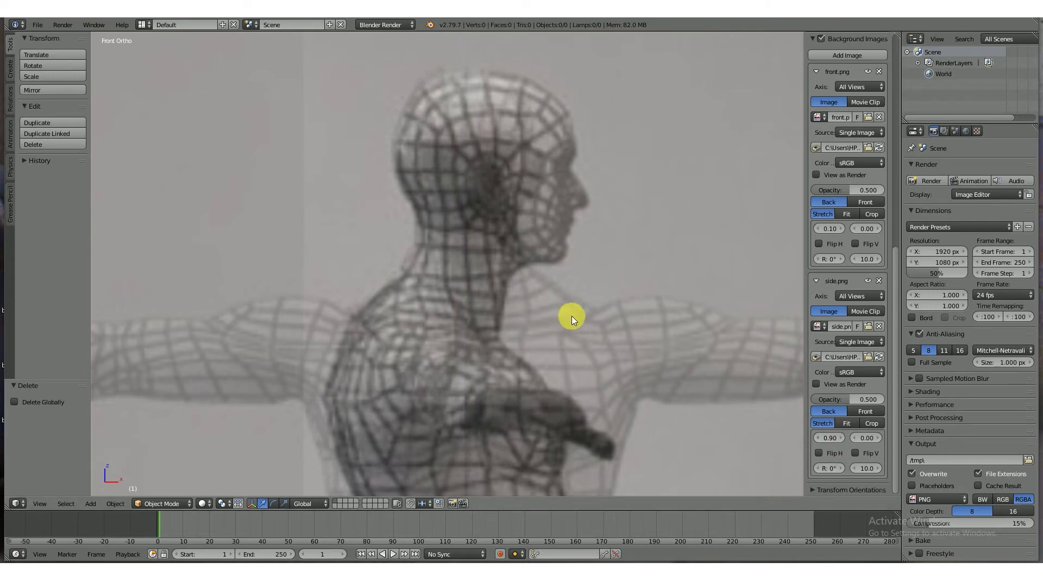
{"action": "scroll", "coordinate": [571, 318], "scroll_direction": "down", "scroll_amount": 2}
{"action": "middle_click_drag", "start_coordinate": [559, 374], "coordinate": [571, 177], "text": "shift"}
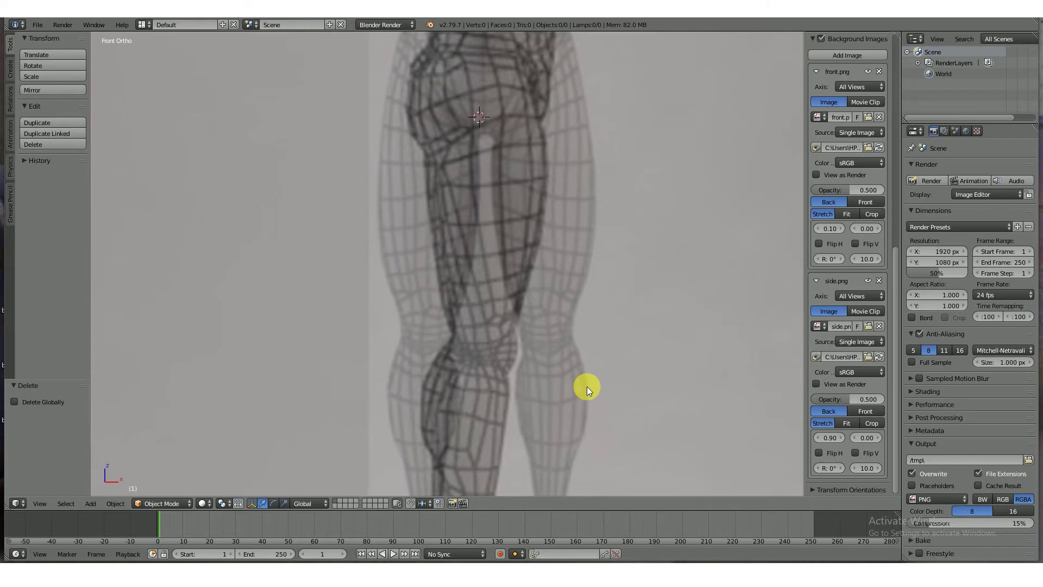
{"action": "middle_click_drag", "start_coordinate": [587, 387], "coordinate": [590, 142], "text": "shift"}
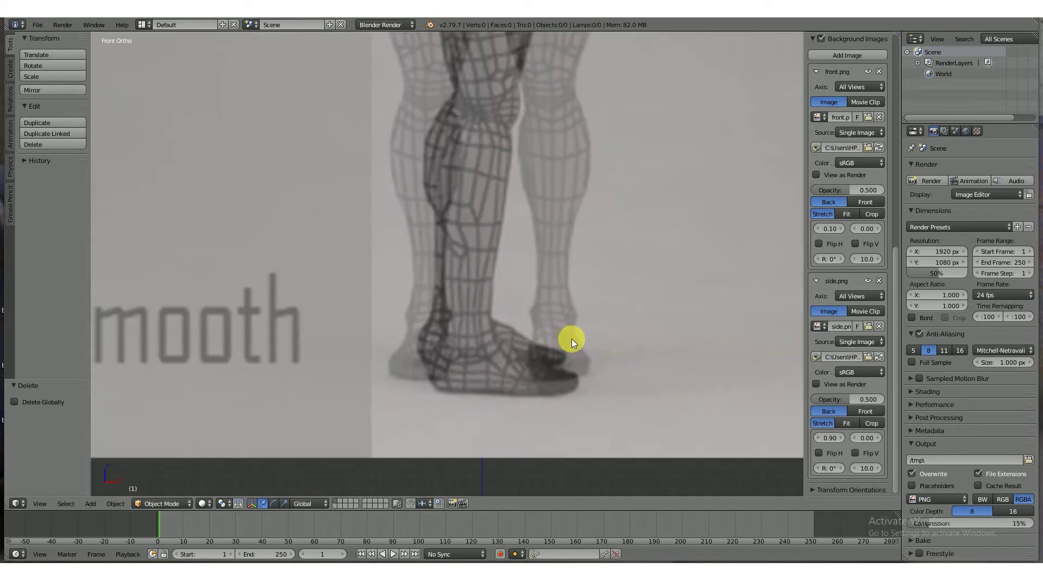
{"action": "left_click", "coordinate": [879, 438]}
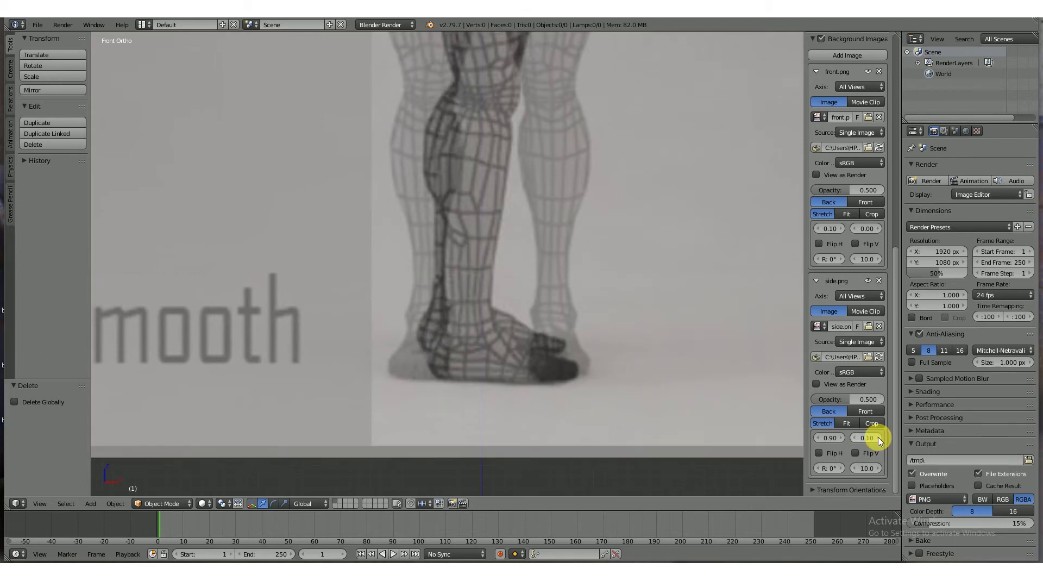
{"action": "middle_click_drag", "start_coordinate": [589, 208], "coordinate": [481, 79], "text": "shift"}
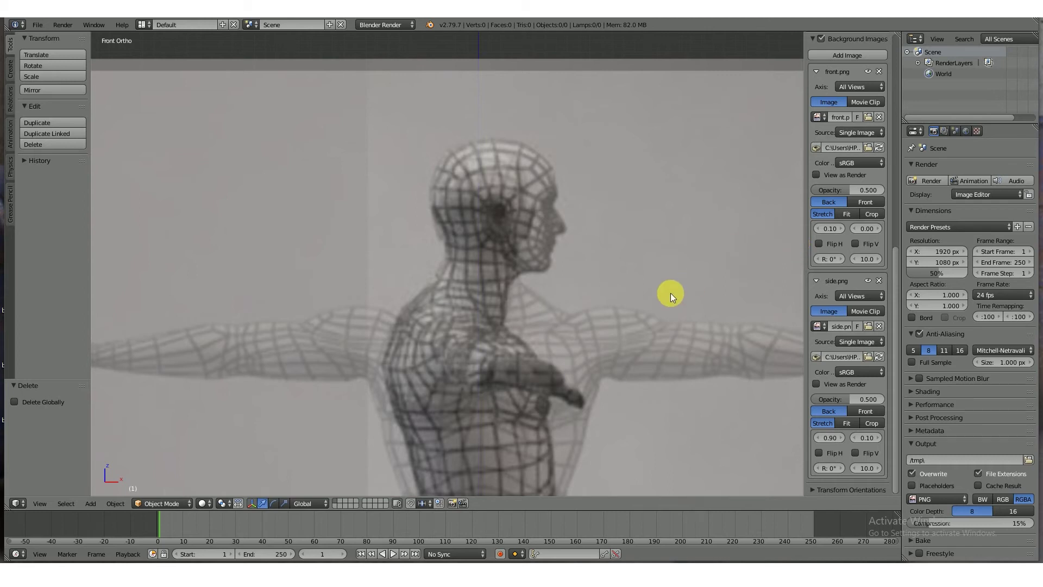
{"action": "scroll", "coordinate": [689, 286], "scroll_direction": "down", "scroll_amount": 2}
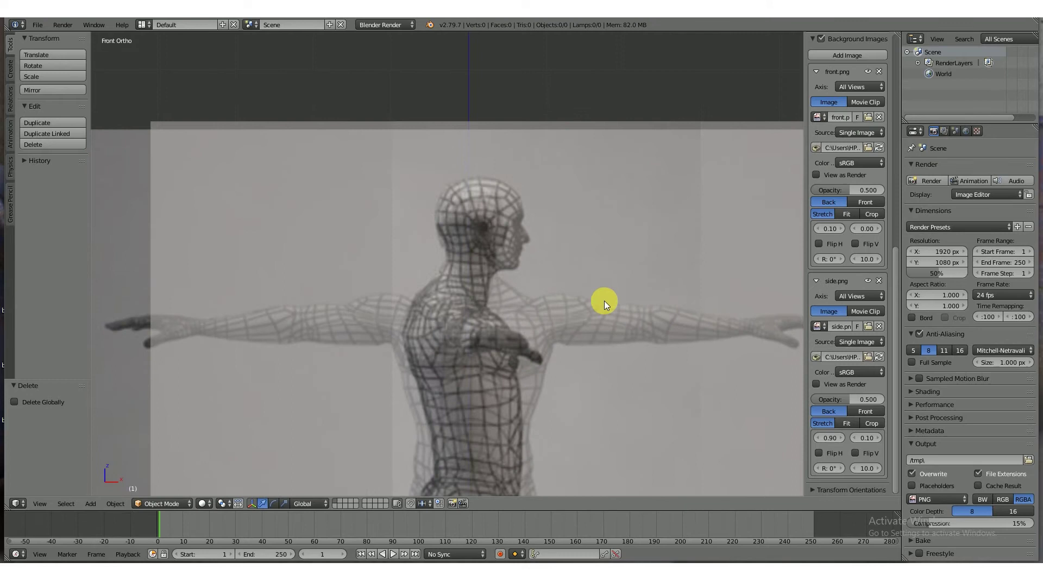
{"action": "middle_click_drag", "start_coordinate": [575, 341], "coordinate": [570, 223], "text": "shift"}
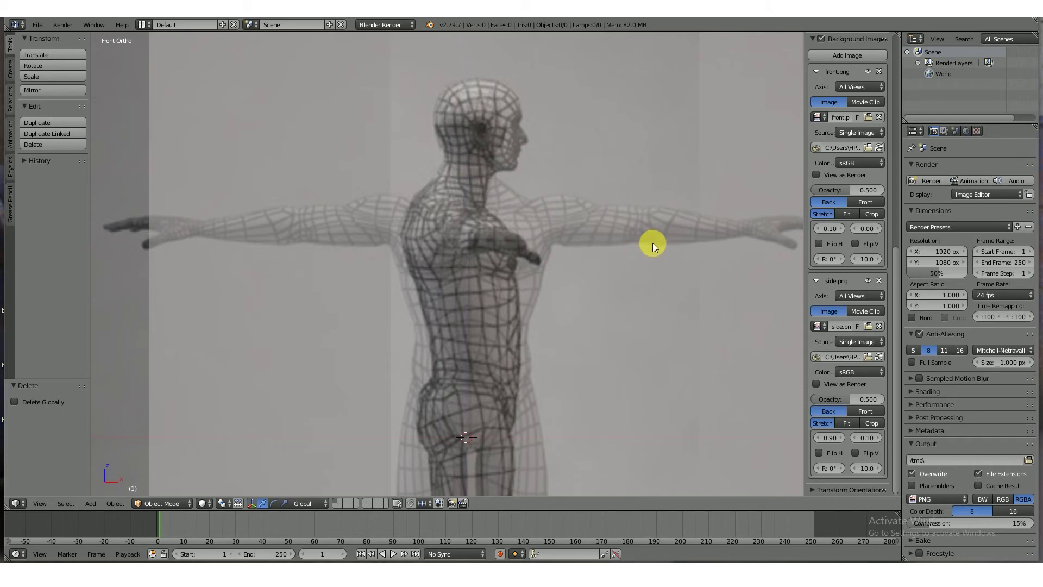
- Restrict front.png to the Front view and side.png to the Right view, and check each image in its own view
{"action": "left_click_drag", "start_coordinate": [898, 275], "coordinate": [899, 212]}
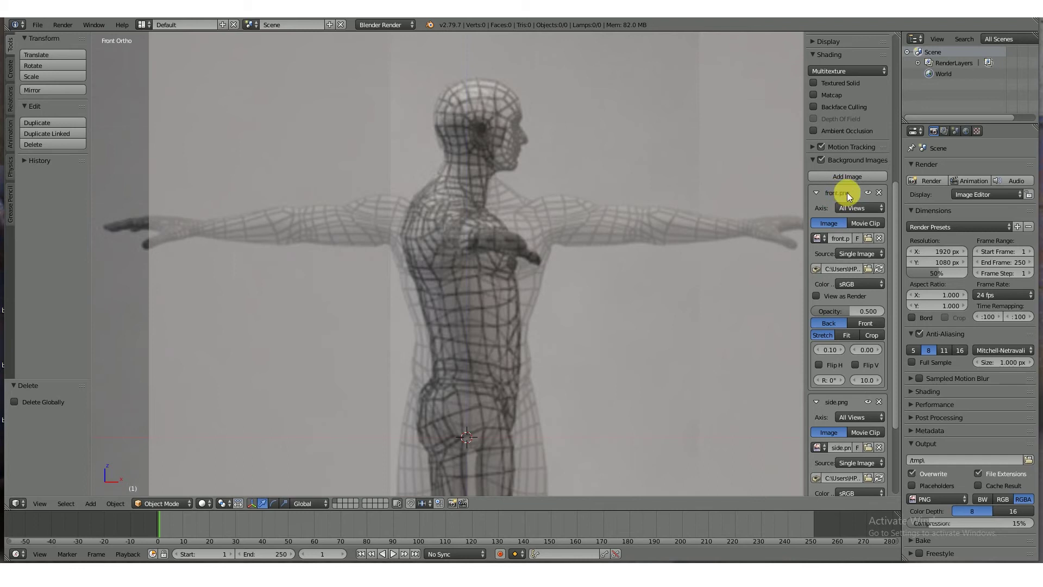
{"action": "left_click", "coordinate": [849, 209]}
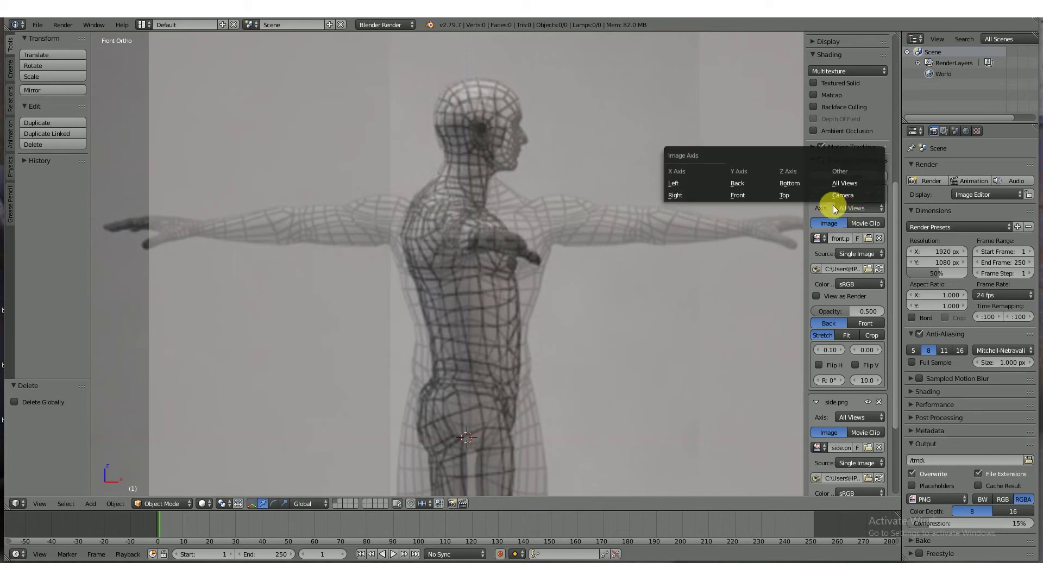
{"action": "left_click", "coordinate": [745, 195]}
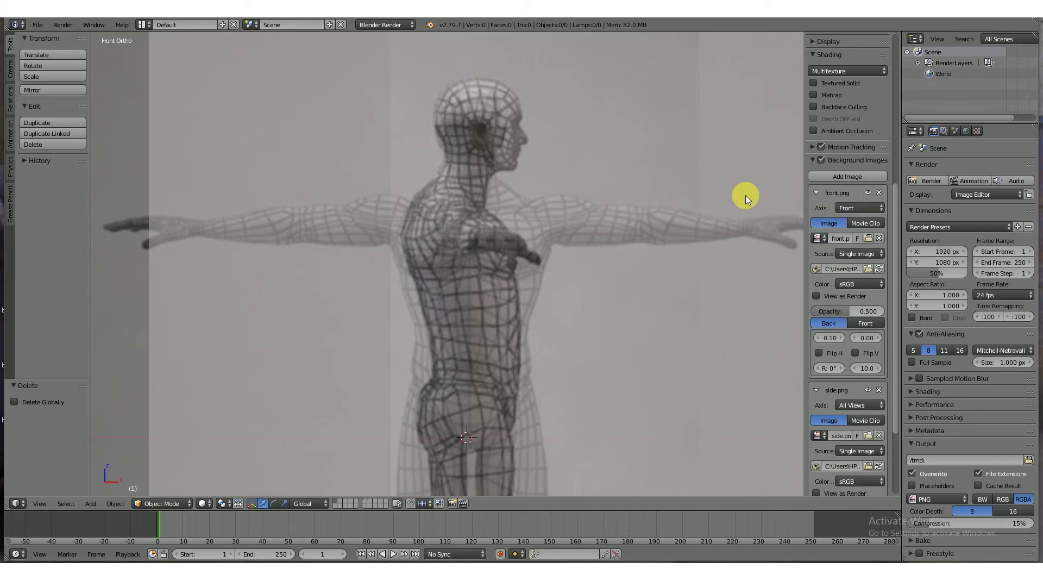
{"action": "left_click_drag", "start_coordinate": [895, 265], "coordinate": [888, 365]}
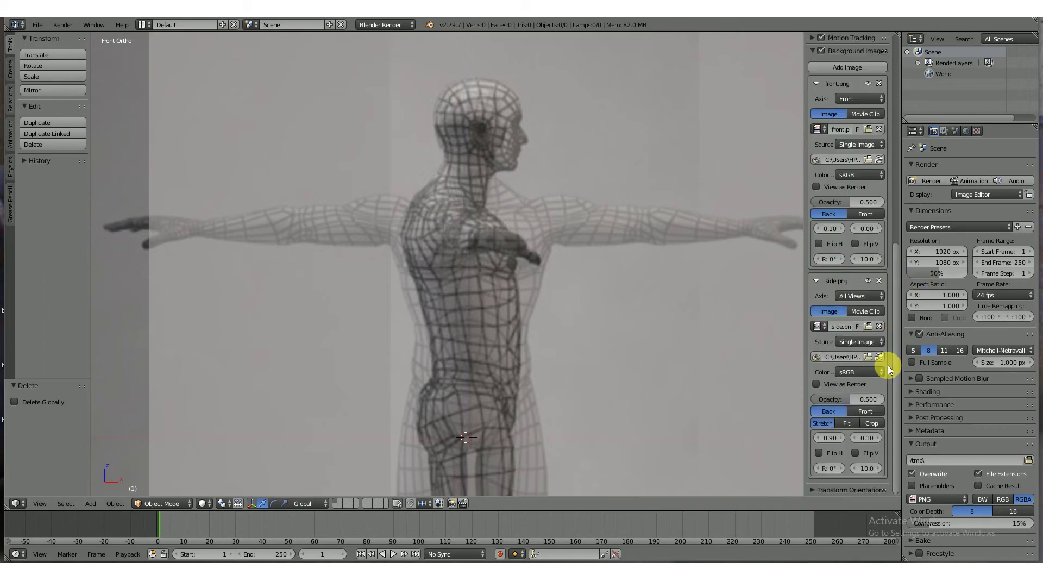
{"action": "left_click", "coordinate": [849, 297]}
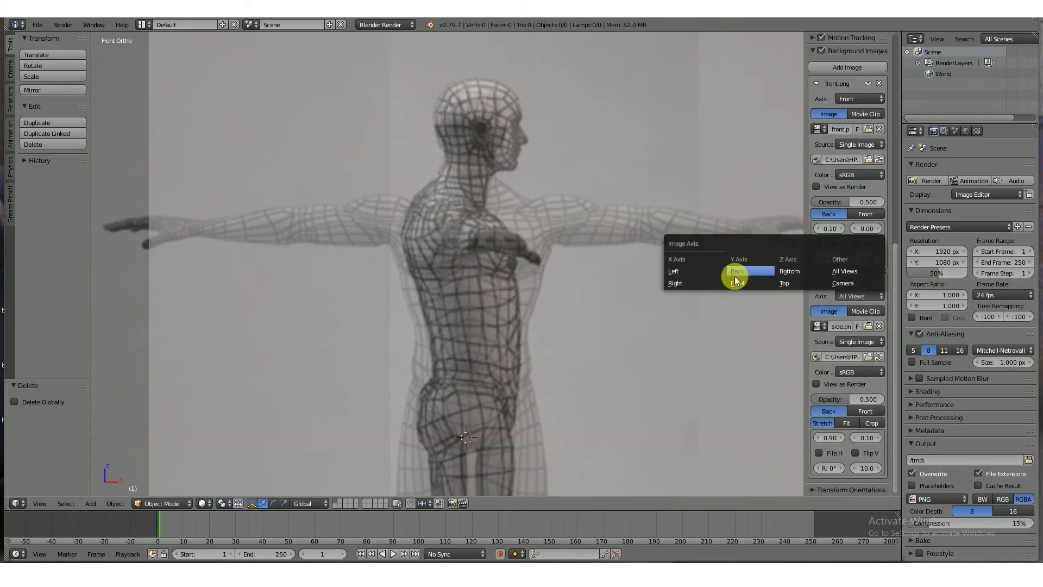
{"action": "left_click", "coordinate": [686, 285]}
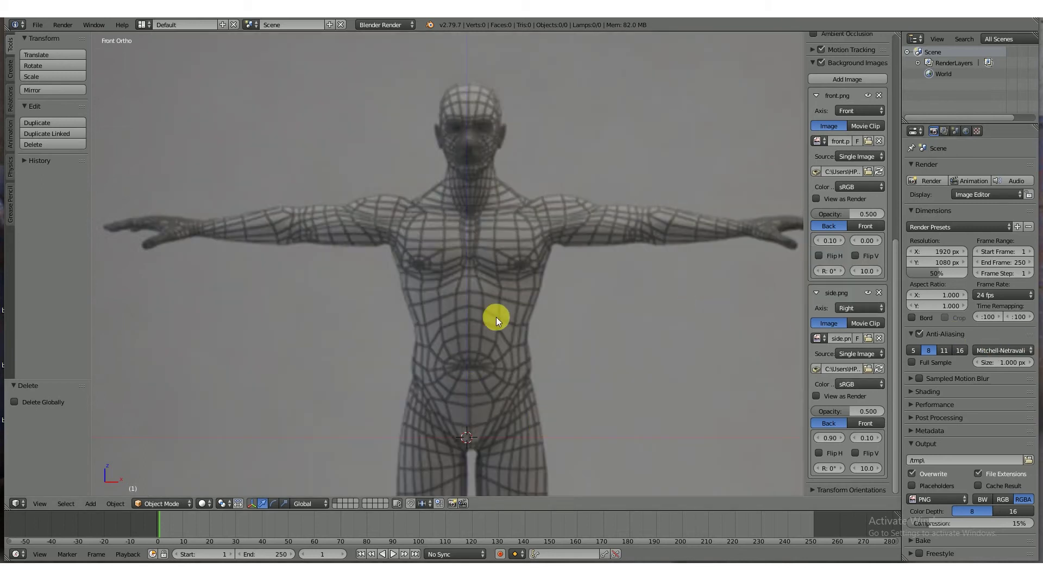
{"action": "scroll", "coordinate": [497, 321], "scroll_direction": "down", "scroll_amount": 5}
{"action": "scroll", "coordinate": [509, 339], "scroll_direction": "up", "scroll_amount": 2}
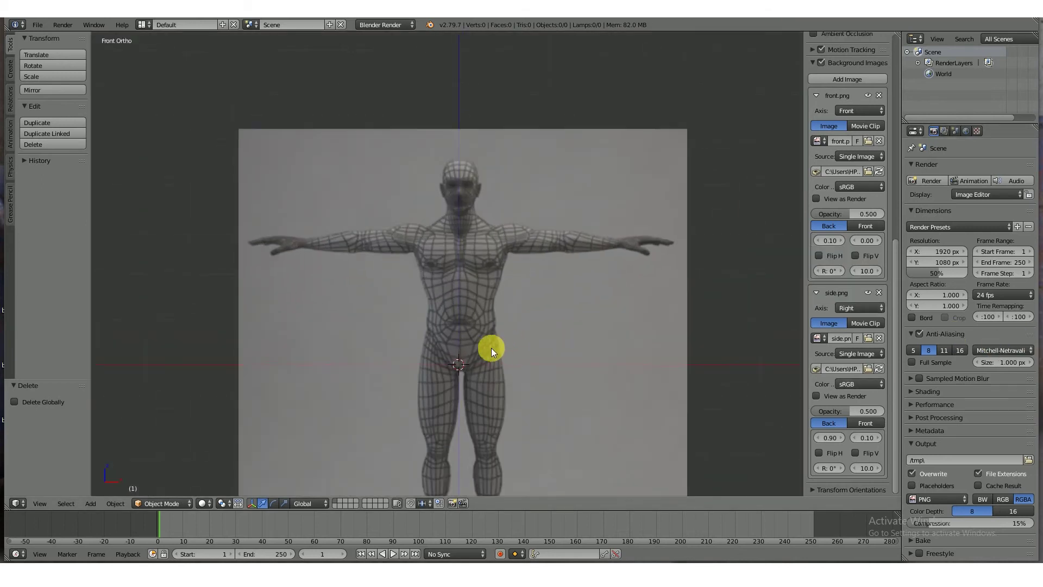
{"action": "middle_click_drag", "start_coordinate": [513, 348], "coordinate": [553, 279], "text": "shift"}
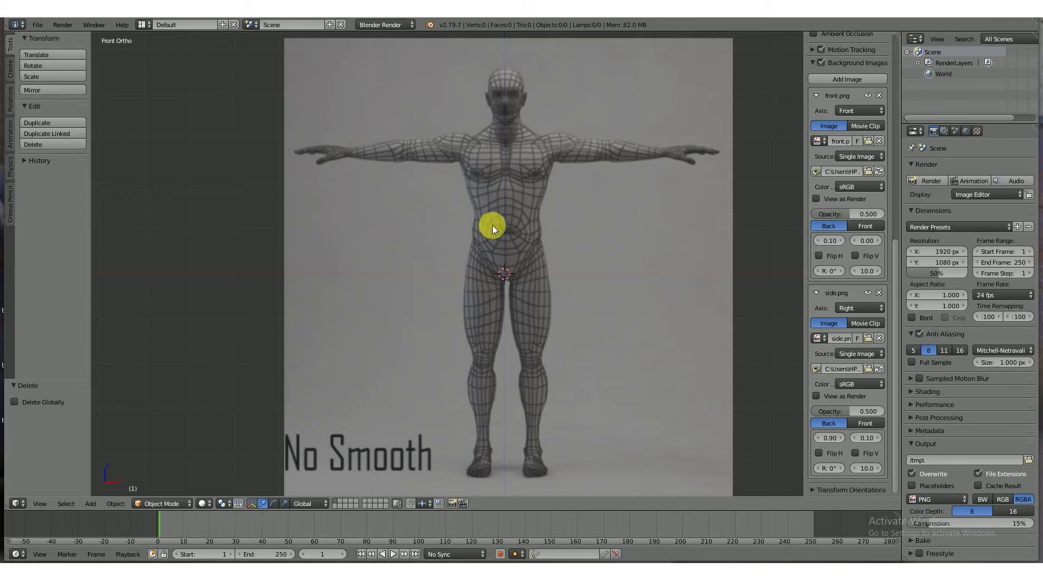
{"action": "key", "text": "KP_3"}
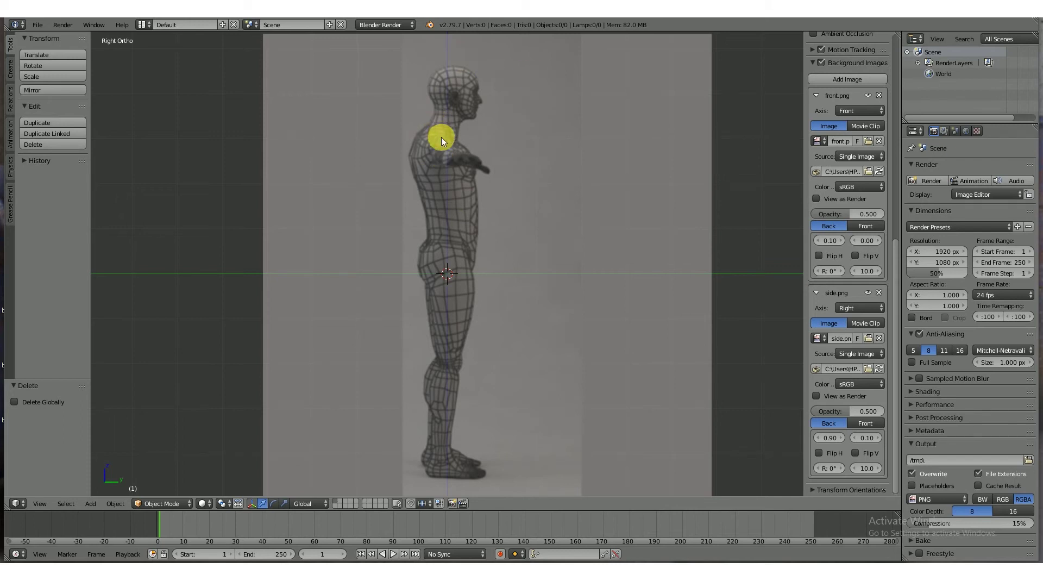
- Raise the opacity of both the front.png and side.png background images to 1.000
{"action": "key", "text": "KP_1"}
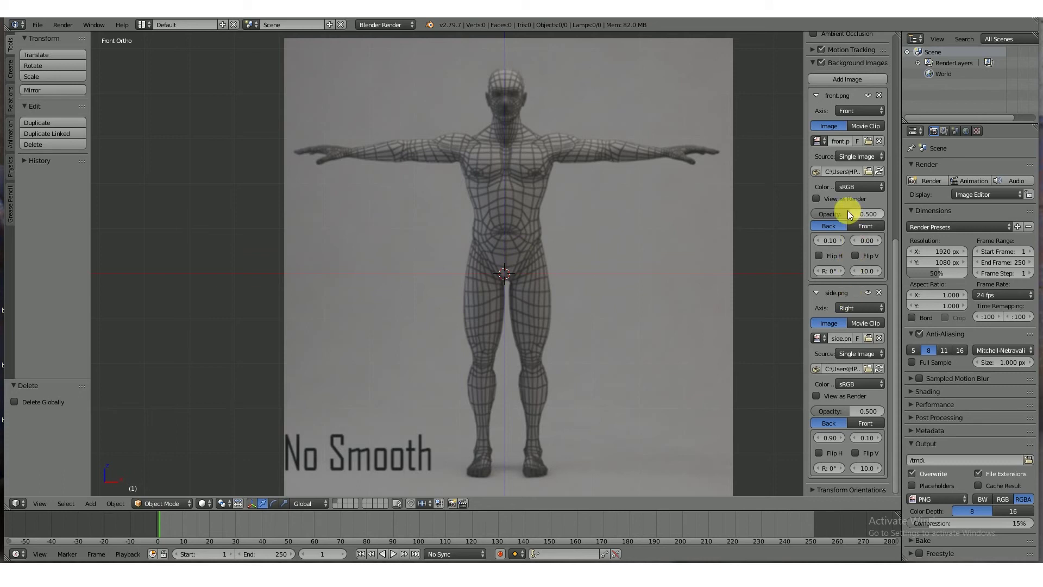
{"action": "left_click_drag", "start_coordinate": [848, 211], "coordinate": [886, 210]}
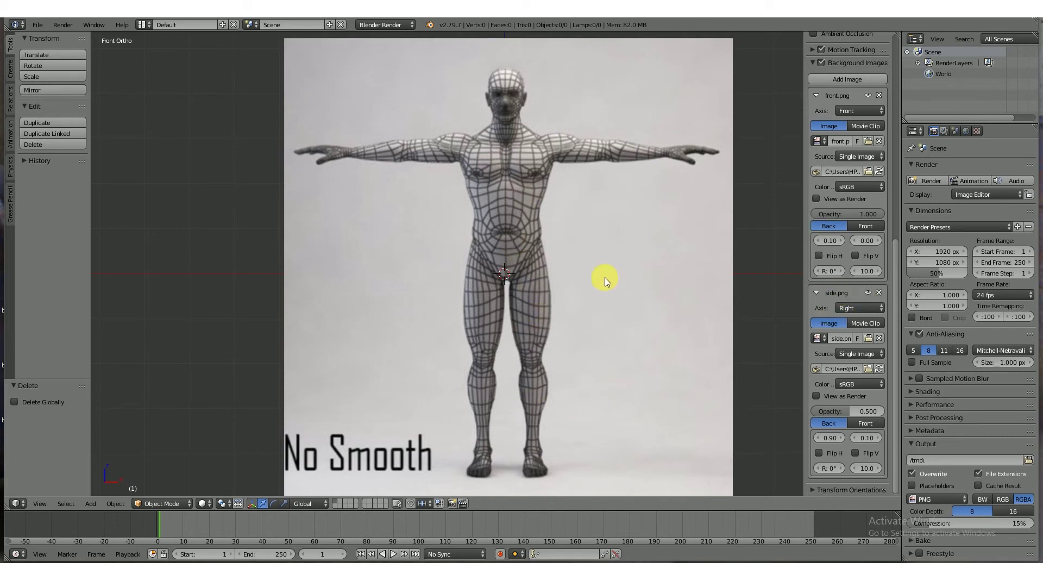
{"action": "key", "text": "KP_3"}
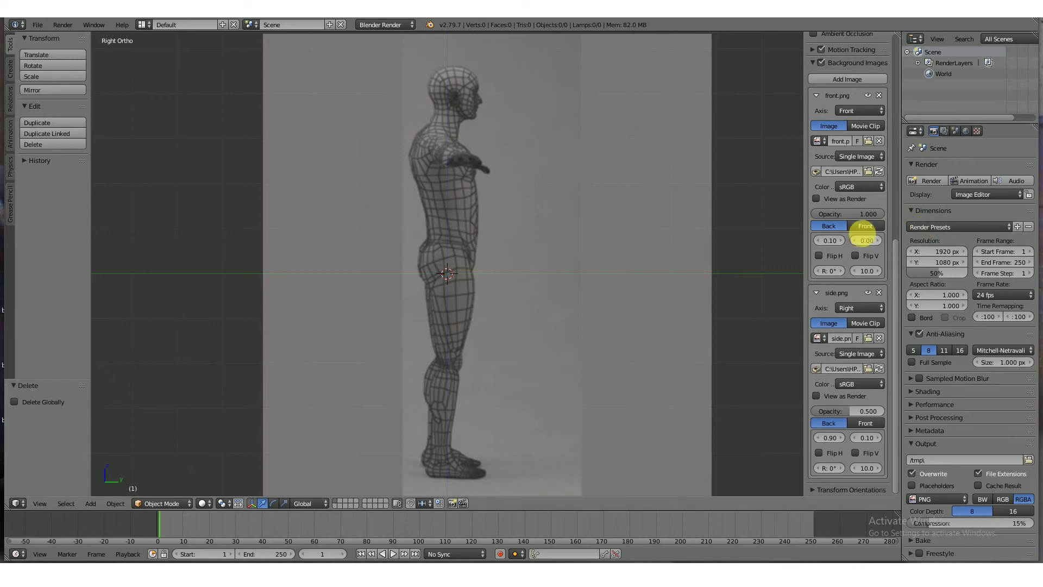
{"action": "left_click_drag", "start_coordinate": [844, 413], "coordinate": [891, 411]}
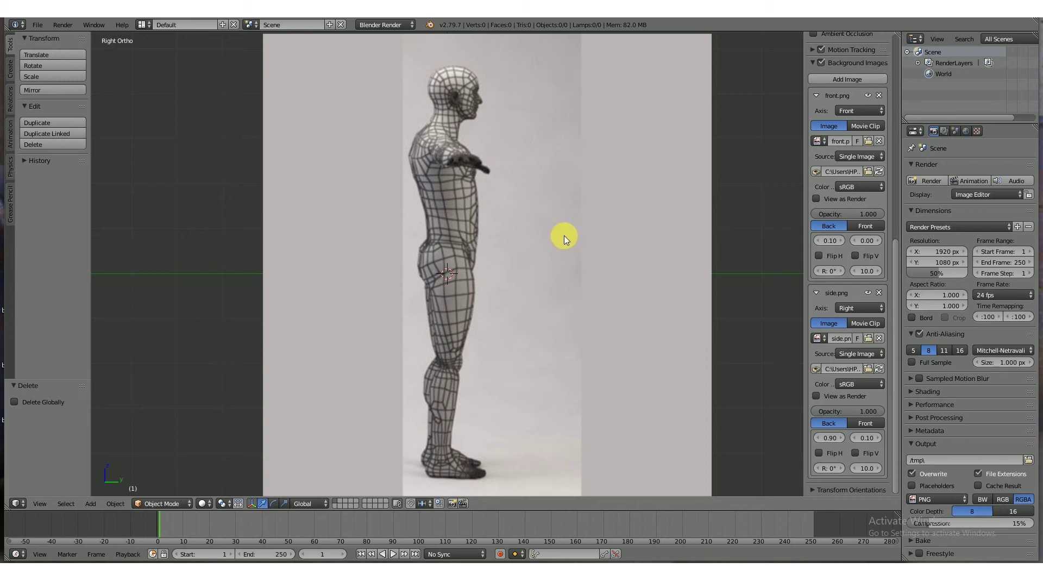
- In front view, add a cube raised about 0.88 along Z over the figure's torso, and enter Edit Mode on it
{"action": "key", "text": "KP_1"}
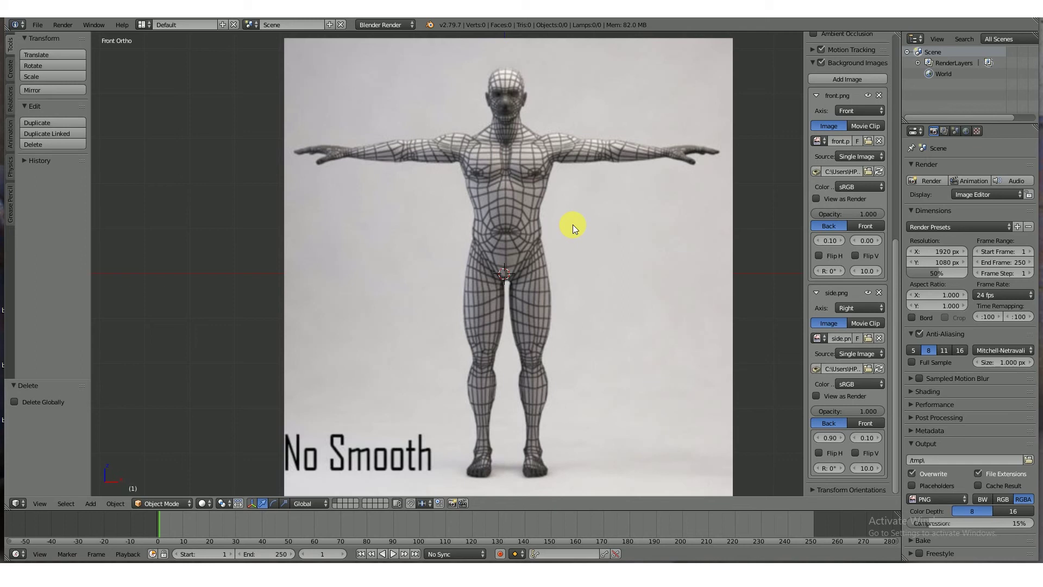
{"action": "key", "text": "shift+a"}
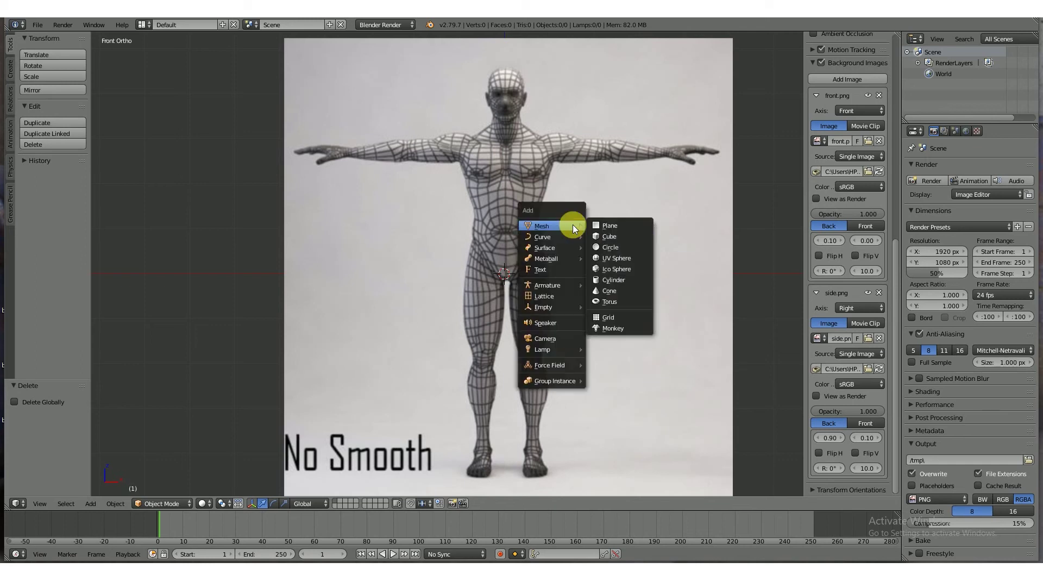
{"action": "left_click", "coordinate": [614, 237]}
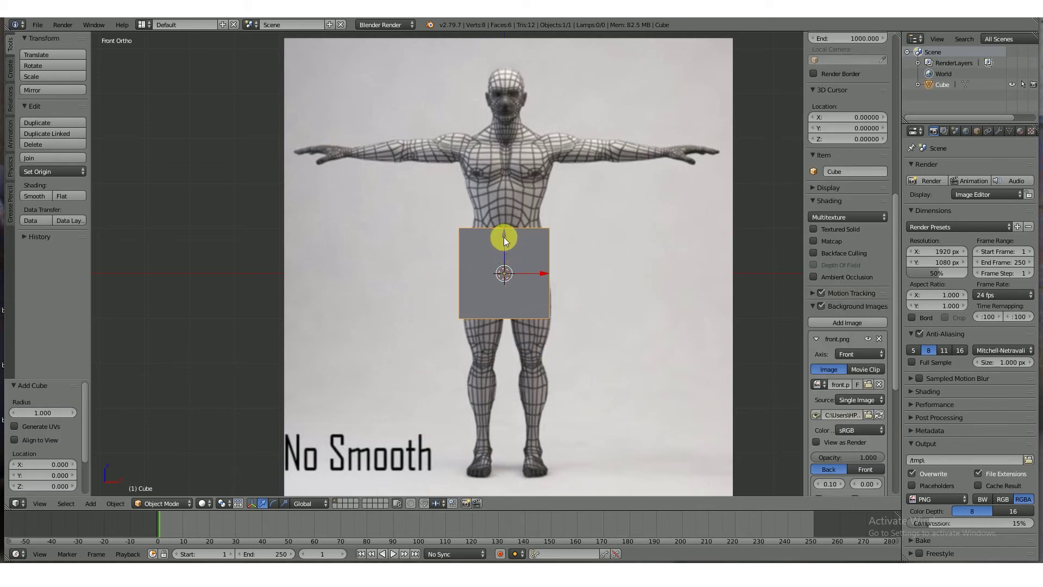
{"action": "left_click_drag", "start_coordinate": [504, 234], "coordinate": [523, 195]}
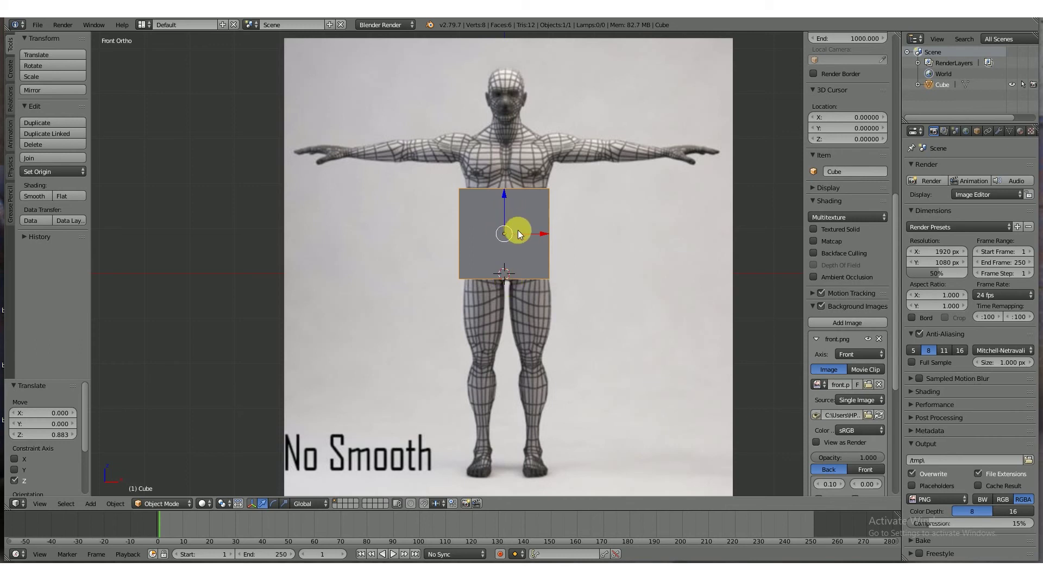
{"action": "key", "text": "Tab"}
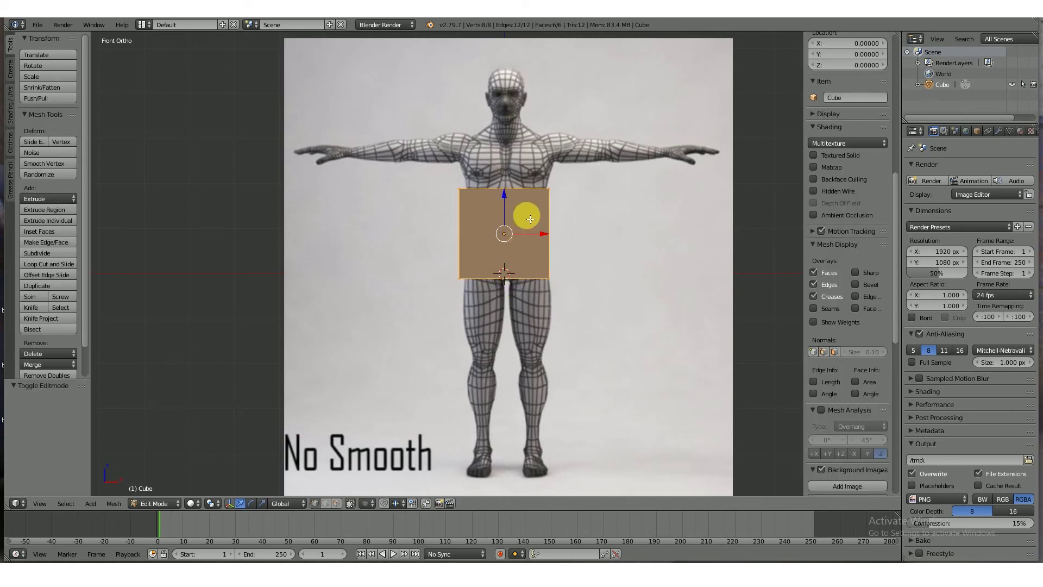
{"action": "middle_click_drag", "start_coordinate": [530, 219], "coordinate": [575, 250]}
{"action": "right_click", "coordinate": [492, 205]}
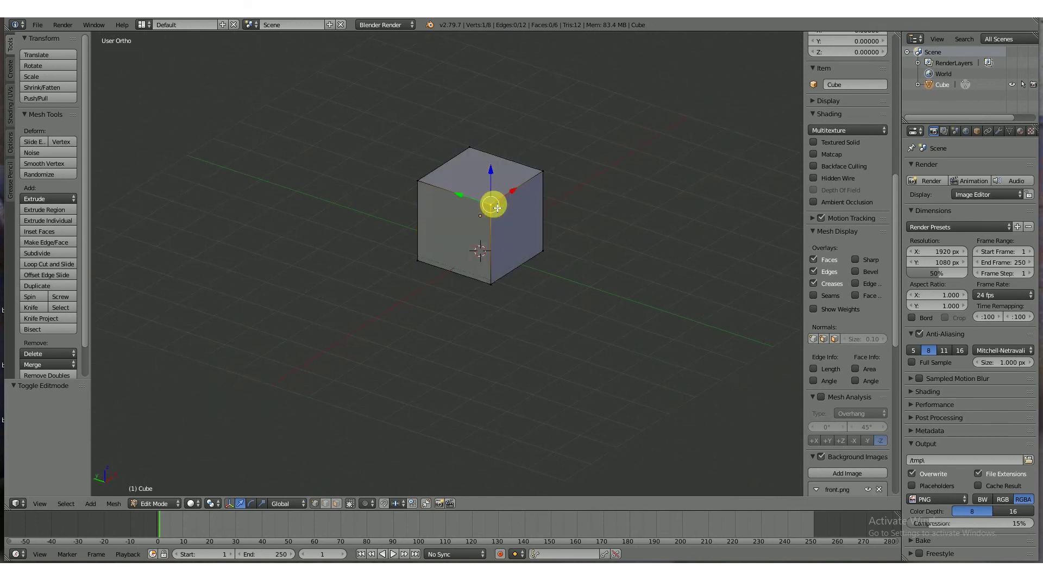
{"action": "right_click", "coordinate": [418, 181], "text": "shift"}
{"action": "right_click", "coordinate": [418, 262], "text": "shift"}
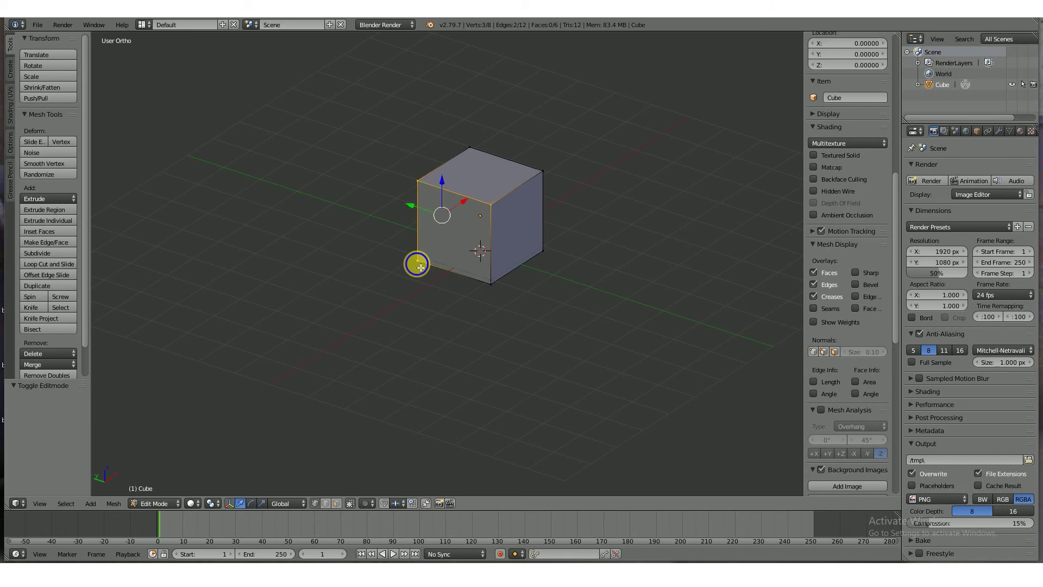
{"action": "right_click", "coordinate": [491, 282], "text": "shift"}
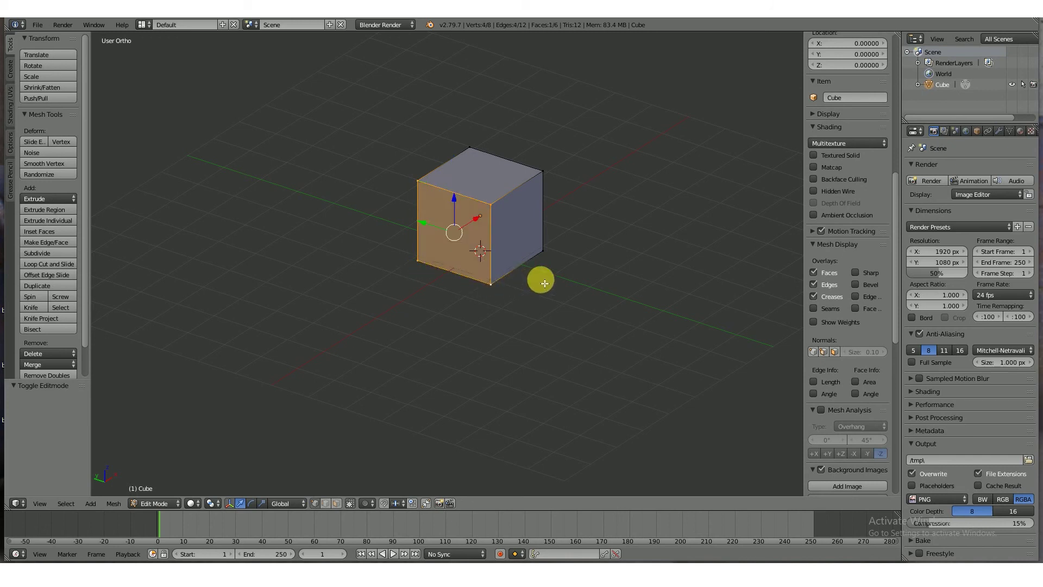
- In front view, add one centred vertical loop cut that splits the cube into two halves across X
{"action": "key", "text": "KP_1"}
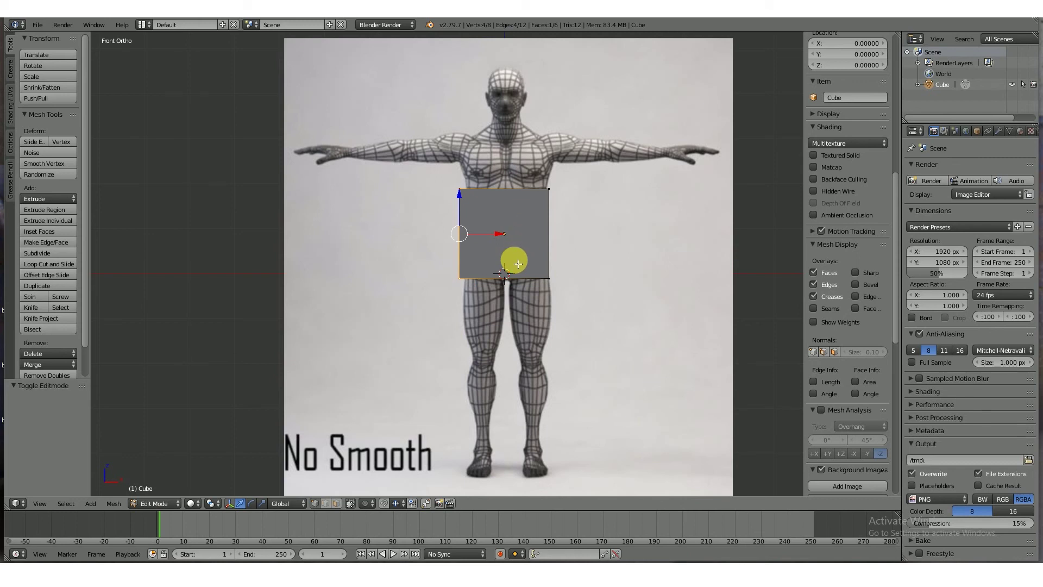
{"action": "key", "text": "ctrl+r"}
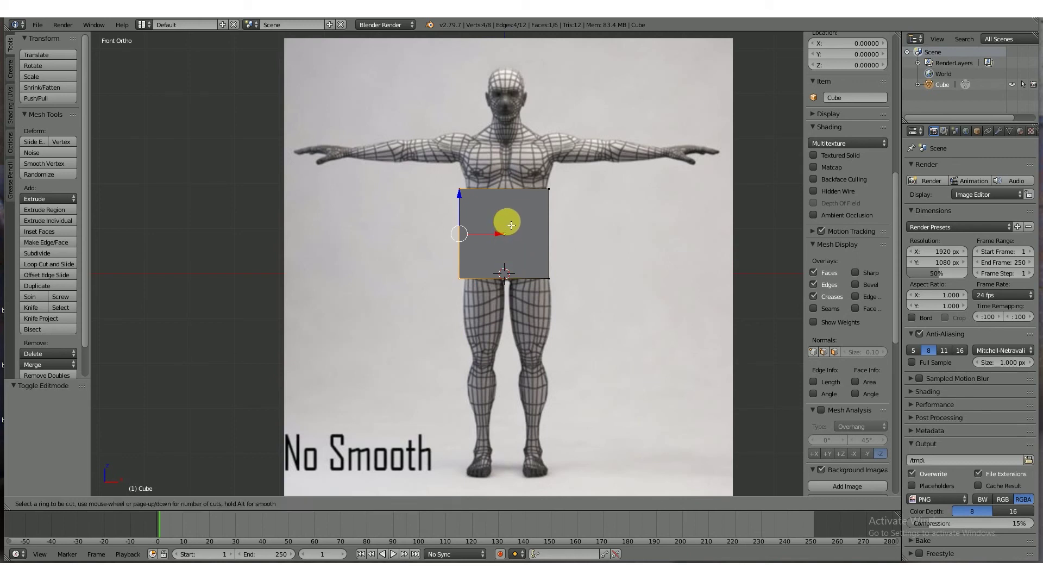
{"action": "left_click", "coordinate": [511, 190]}
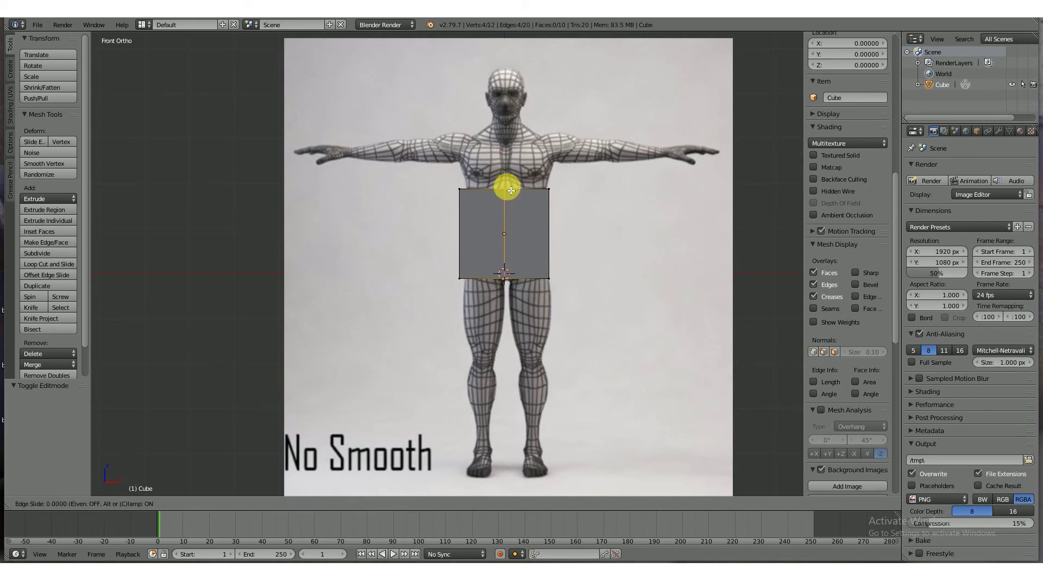
{"action": "left_click", "coordinate": [502, 187]}
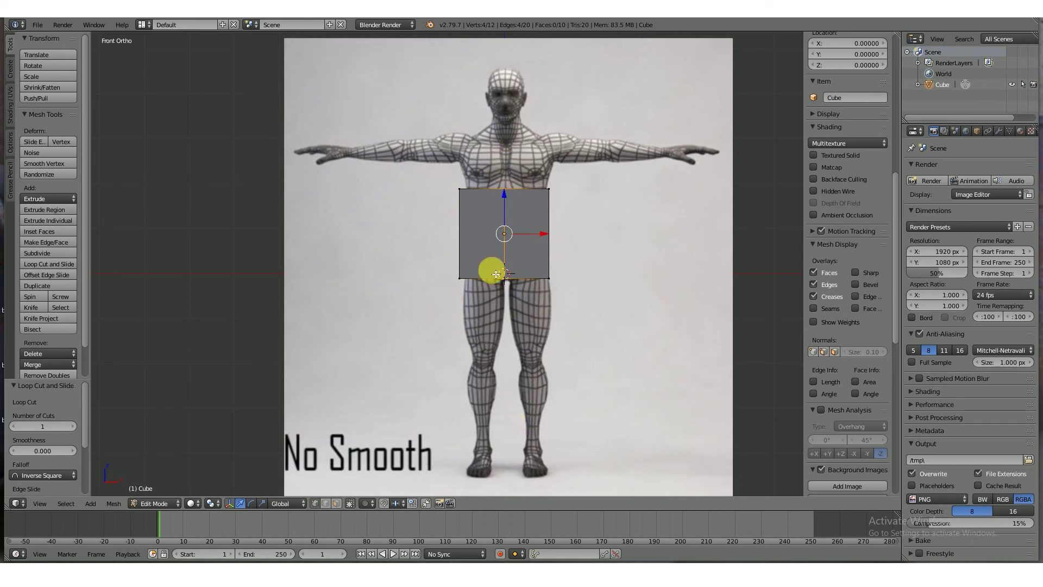
- Delete the four outer corner vertices on the cube's negative X side, leaving only the half on the positive X side
{"action": "middle_click_drag", "start_coordinate": [499, 223], "coordinate": [496, 249]}
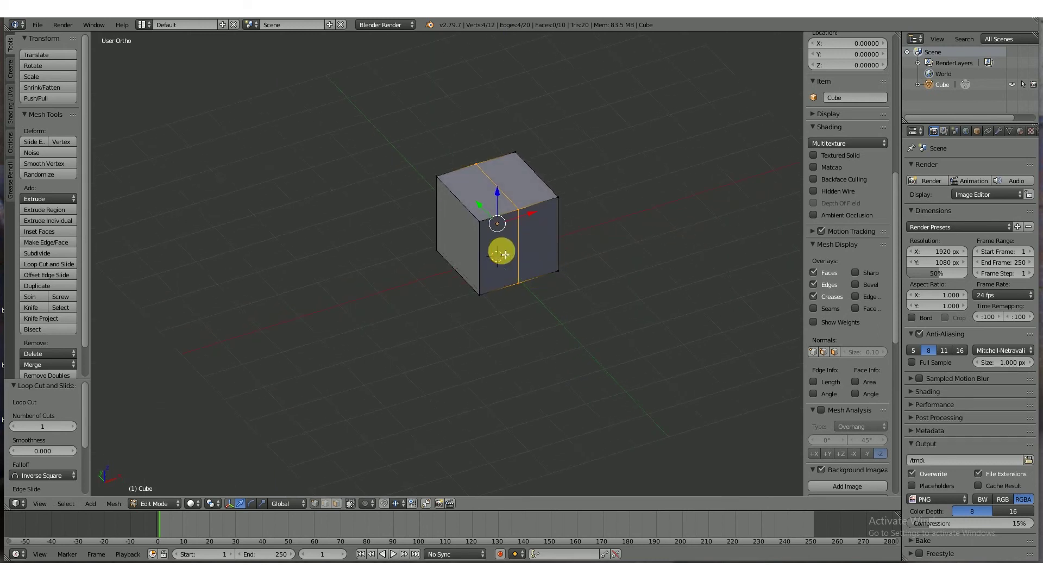
{"action": "right_click", "coordinate": [481, 221]}
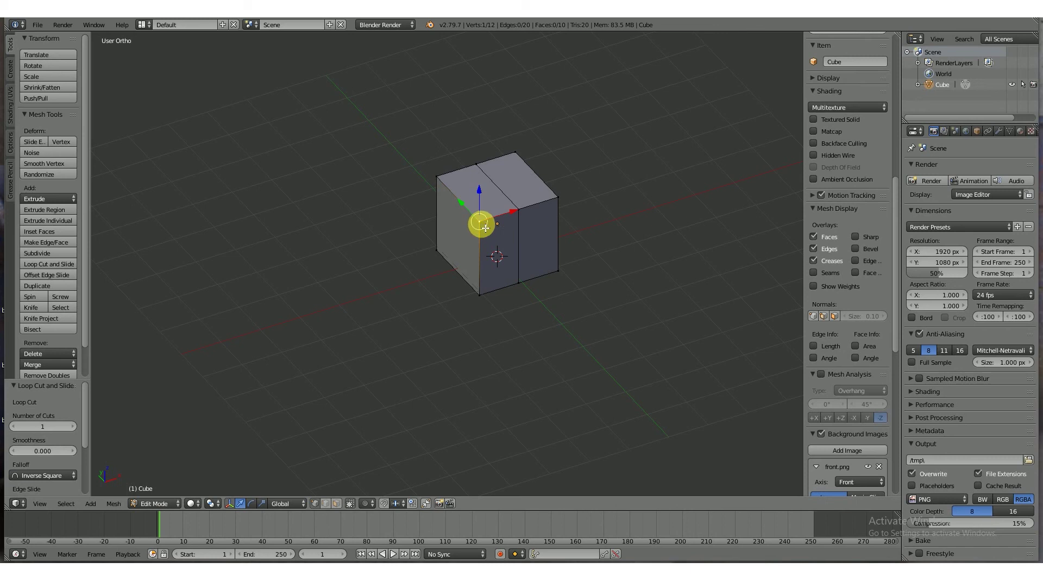
{"action": "right_click", "coordinate": [444, 181], "text": "shift"}
{"action": "right_click", "coordinate": [434, 256], "text": "shift"}
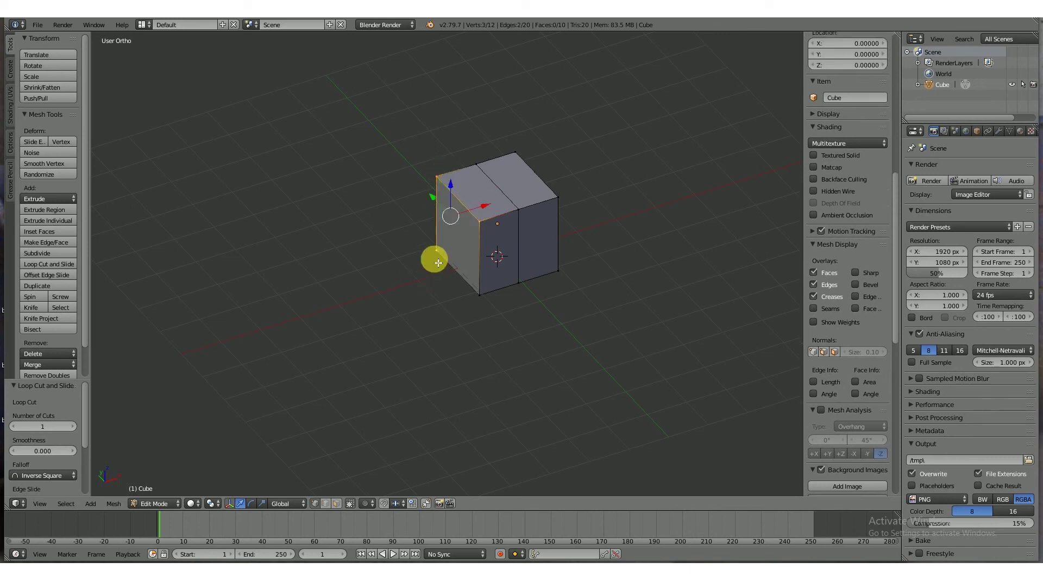
{"action": "right_click", "coordinate": [485, 294], "text": "shift"}
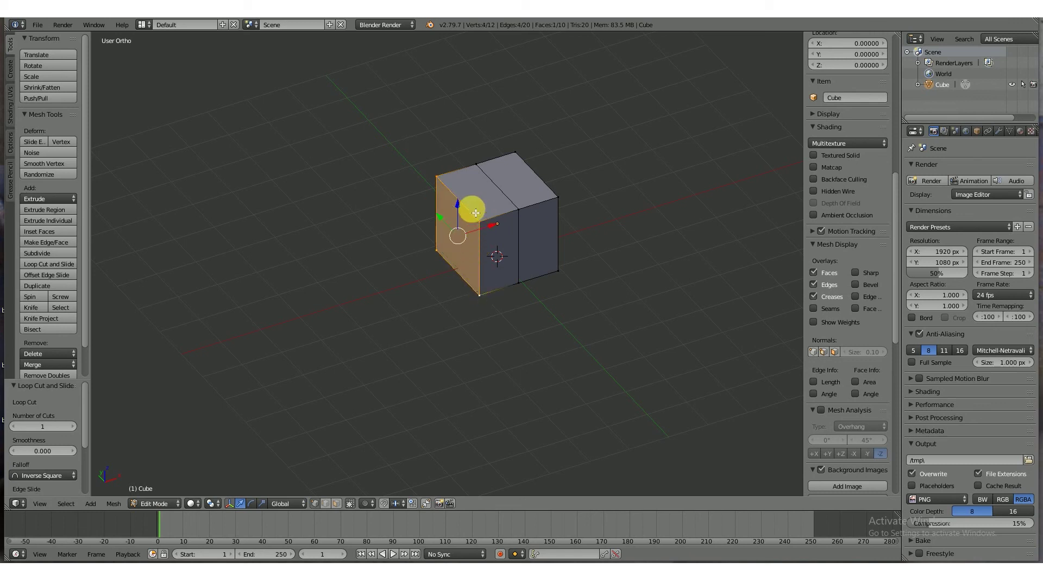
{"action": "key", "text": "x"}
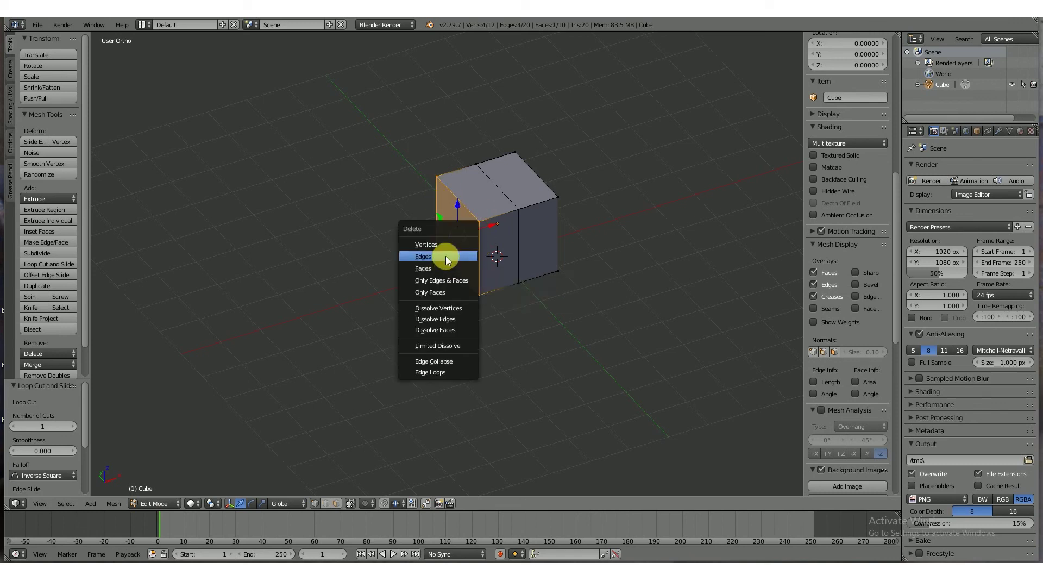
{"action": "left_click", "coordinate": [443, 245]}
{"action": "key", "text": "KP_1"}
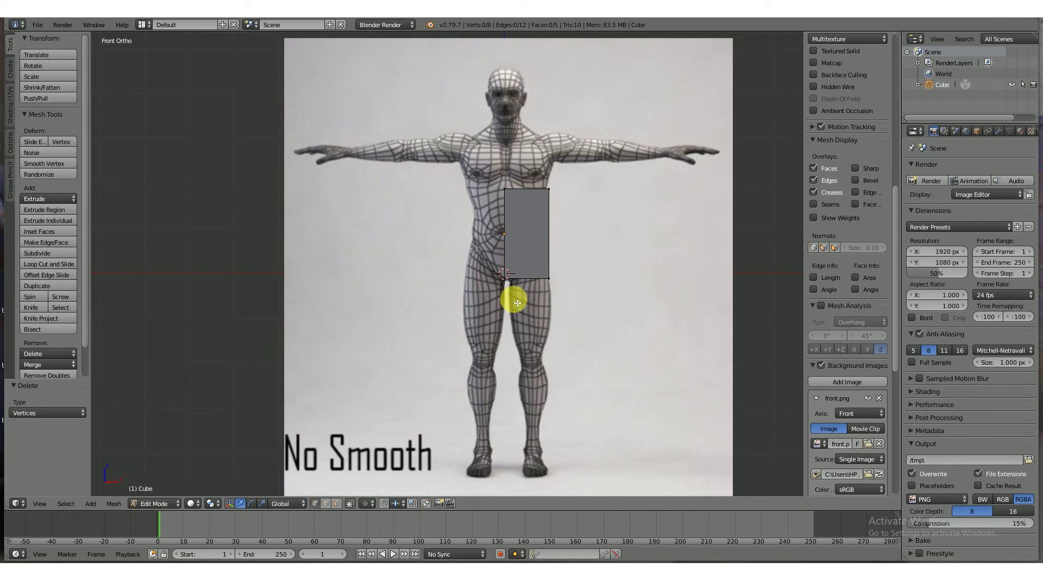
- In Object Mode, add a Mirror modifier across X with Clipping enabled to the half cube, and return to Edit Mode
{"action": "key", "text": "Tab"}
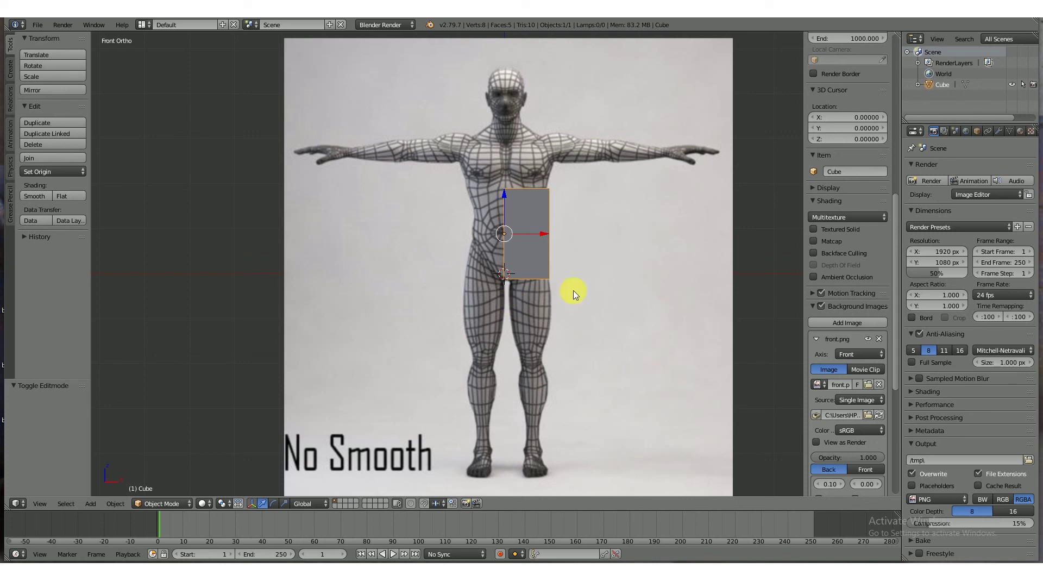
{"action": "left_click", "coordinate": [998, 131]}
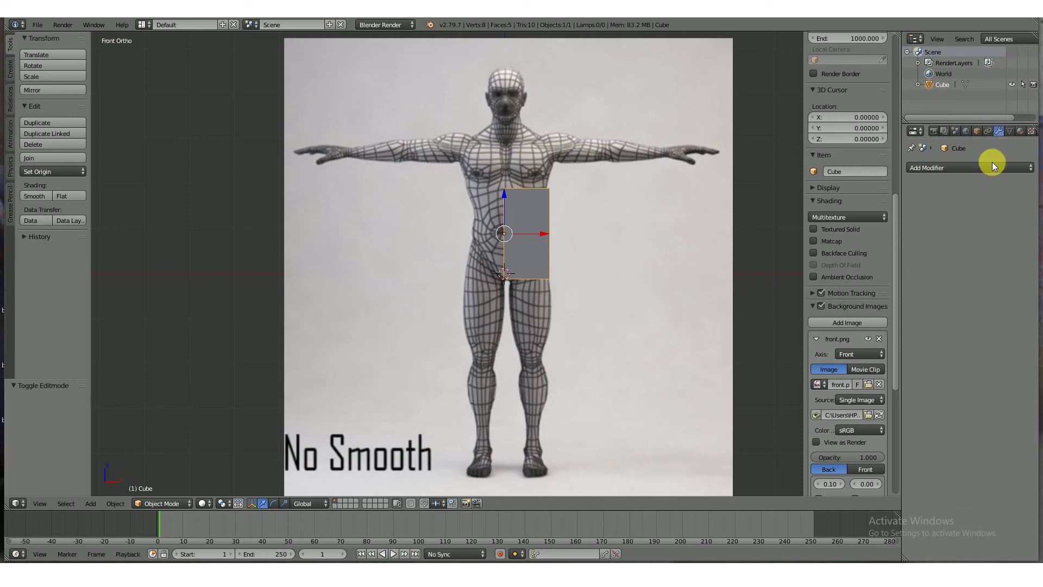
{"action": "left_click", "coordinate": [976, 167]}
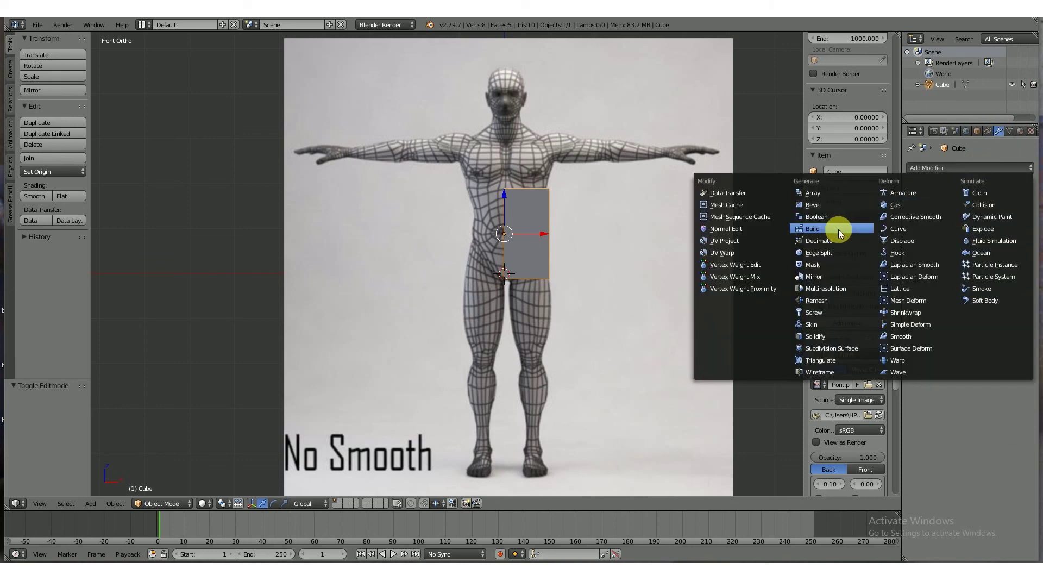
{"action": "left_click", "coordinate": [823, 276]}
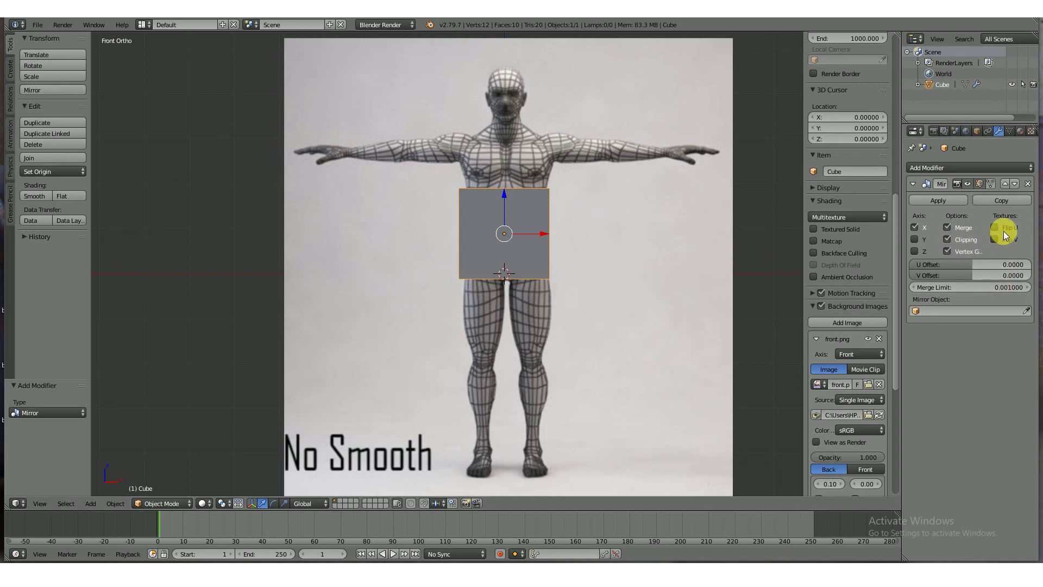
{"action": "middle_click_drag", "start_coordinate": [522, 217], "coordinate": [487, 262]}
{"action": "key", "text": "Tab"}
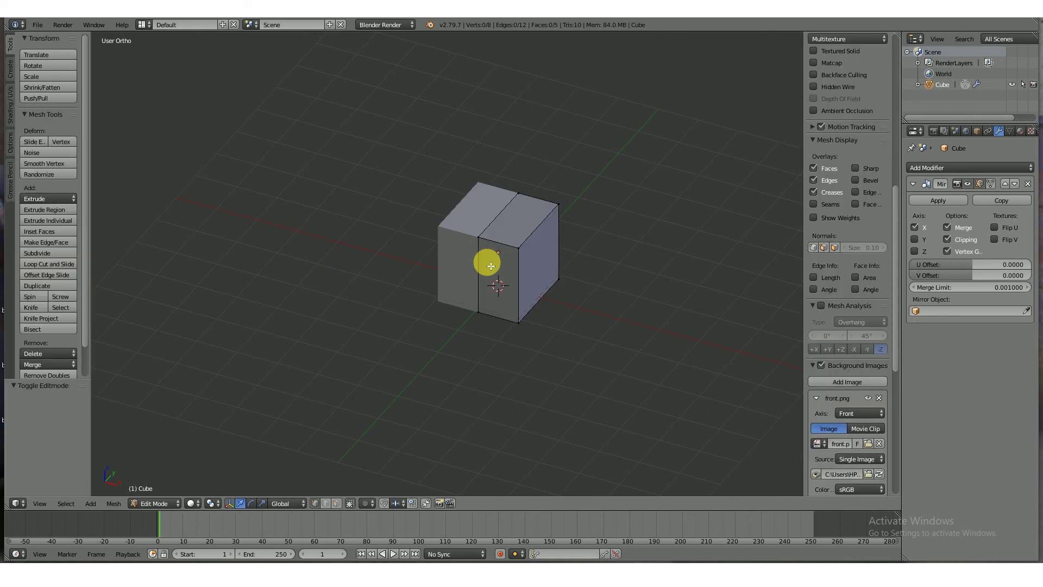
- With the mirror's Clipping off, try to move the upper front centre vertex along Z, cancel the move and re-enable Clipping
{"action": "right_click", "coordinate": [478, 237]}
{"action": "left_click", "coordinate": [947, 239]}
{"action": "key", "text": "g"}
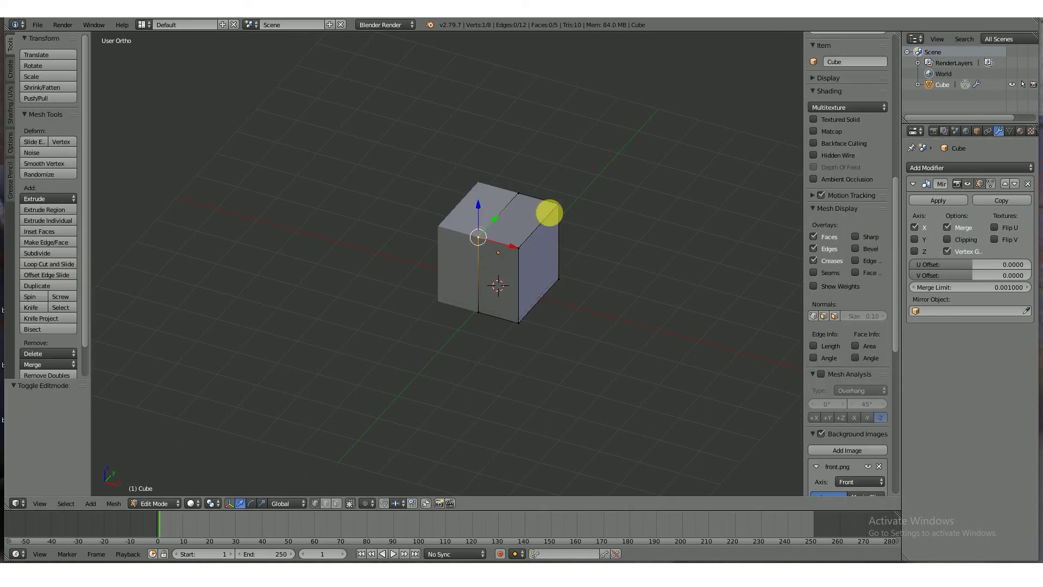
{"action": "key", "text": "z"}
{"action": "right_click", "coordinate": [475, 199]}
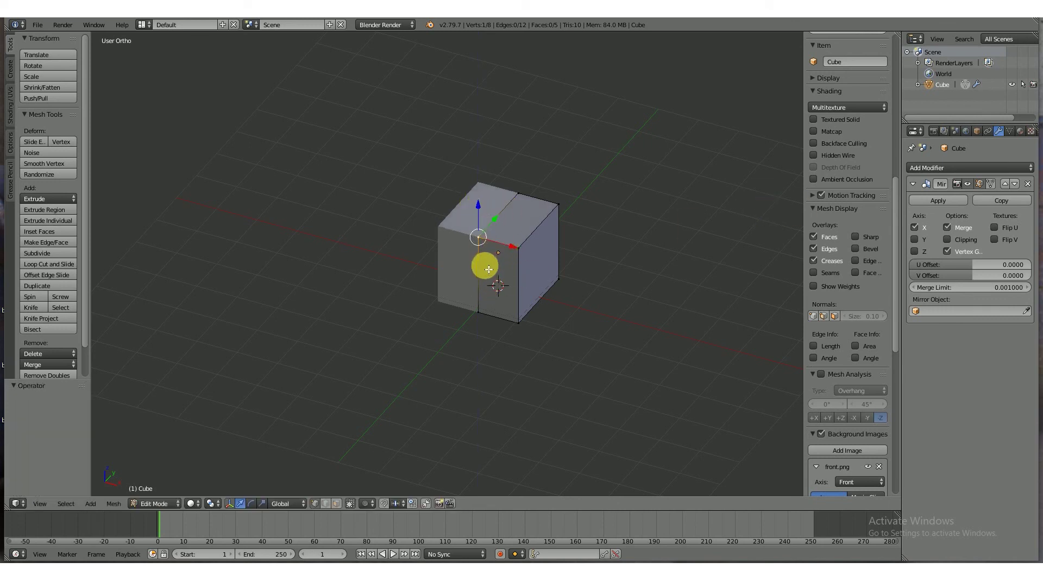
{"action": "left_click", "coordinate": [951, 239]}
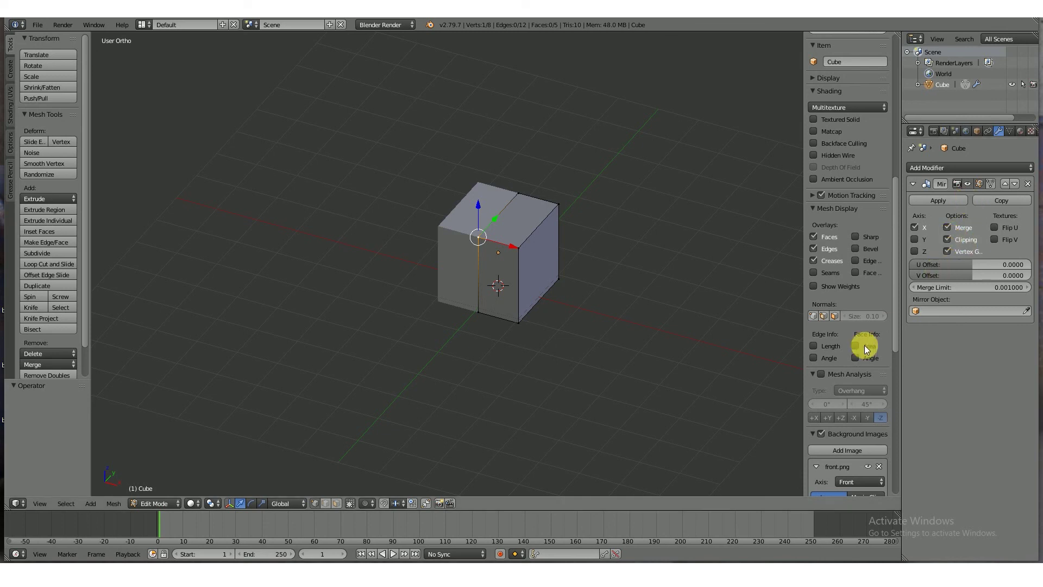
{"action": "key", "text": "KP_1"}
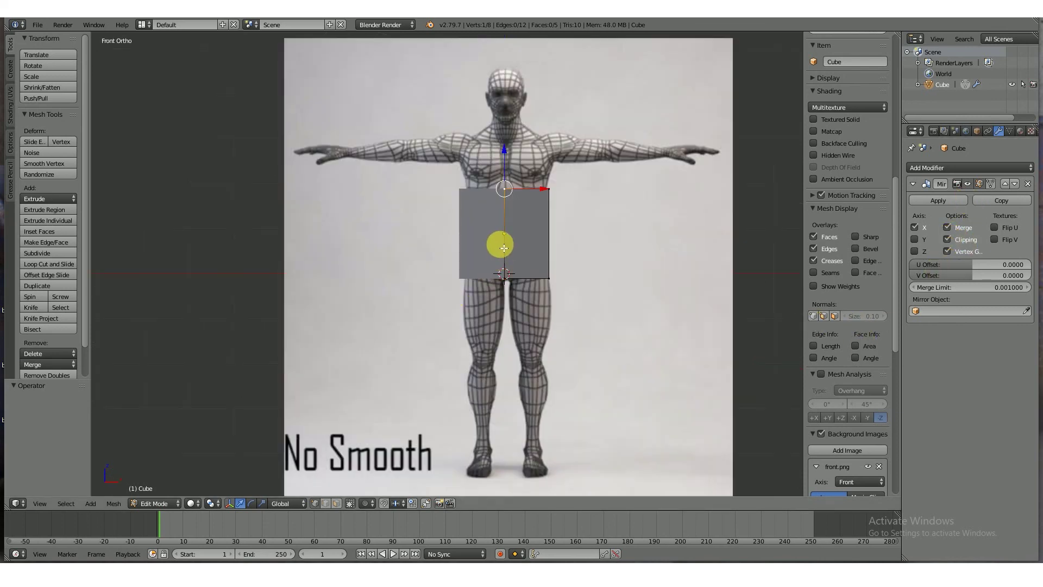